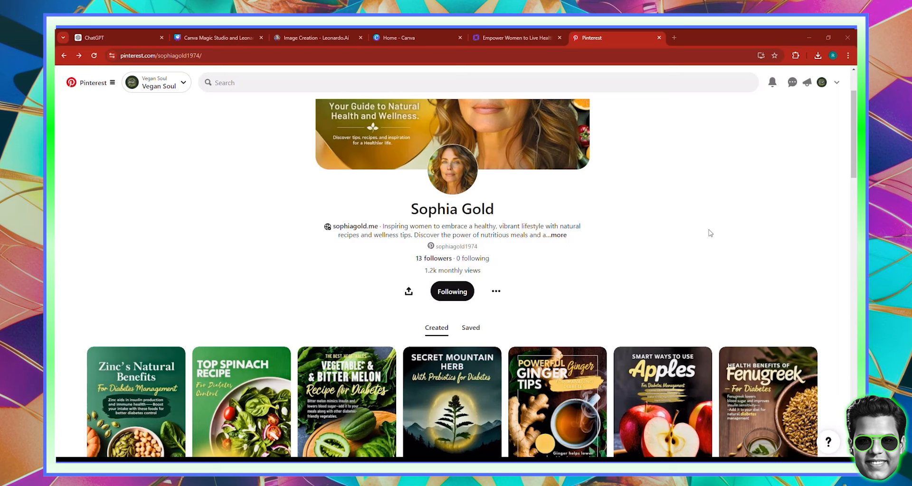
Look over the Pinterest profile, view the Zinc's Natural Benefits pin and return to the profile.
scroll(710, 233, down, 3)
scroll(709, 233, up, 1)
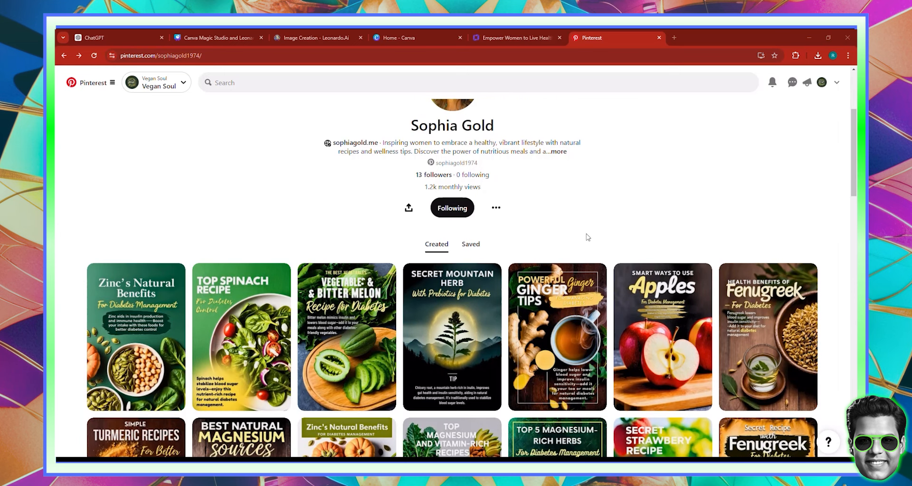
scroll(587, 237, up, 1)
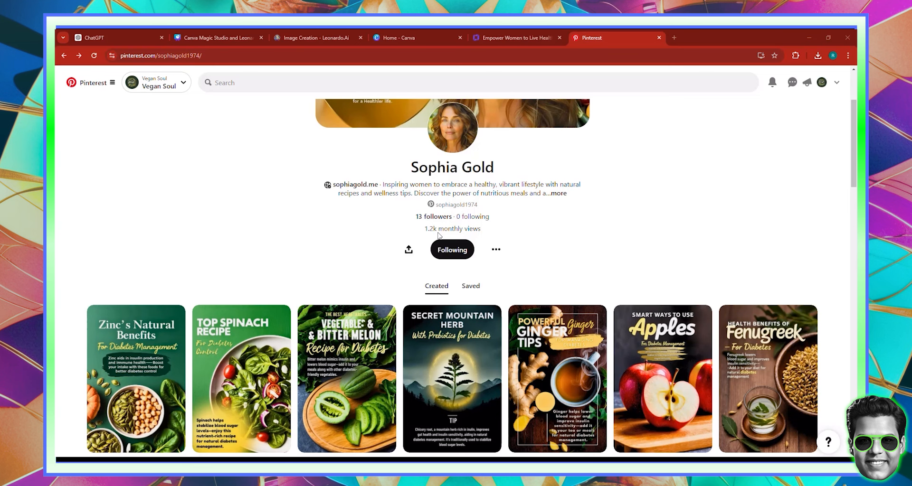
scroll(437, 234, down, 3)
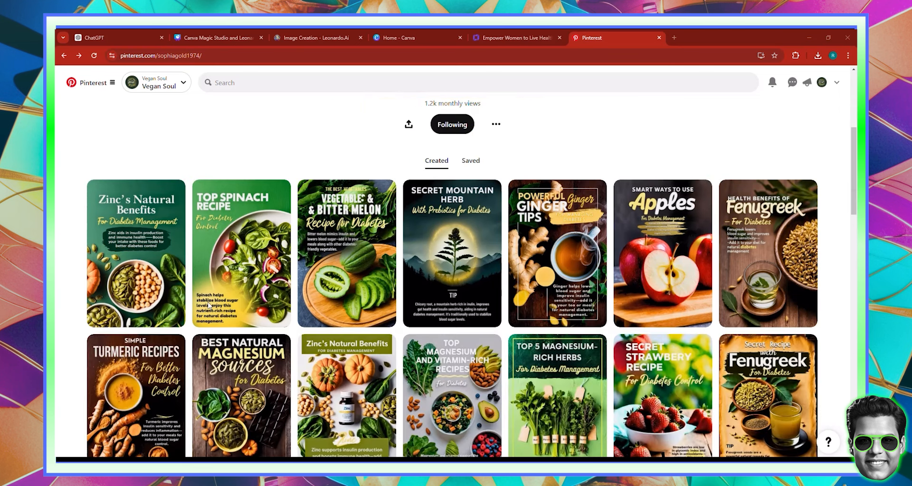
click(138, 269)
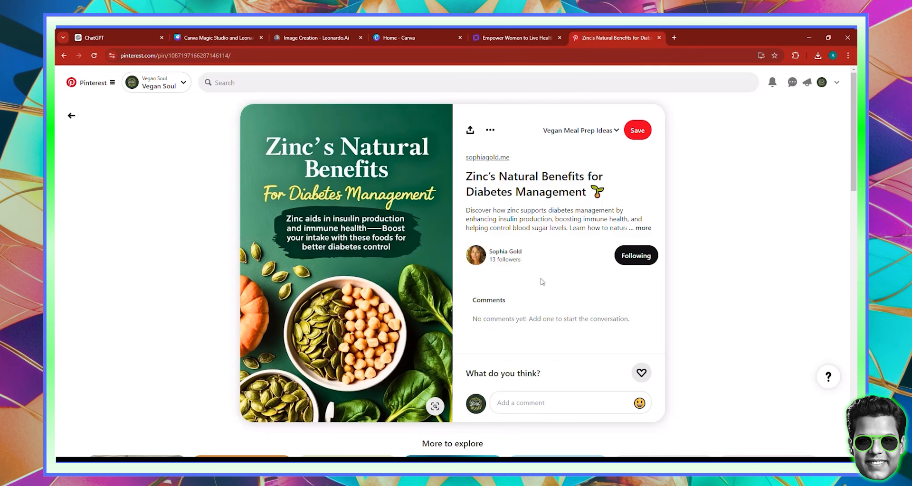
scroll(452, 275, down, 2)
scroll(60, 171, up, 2)
click(505, 251)
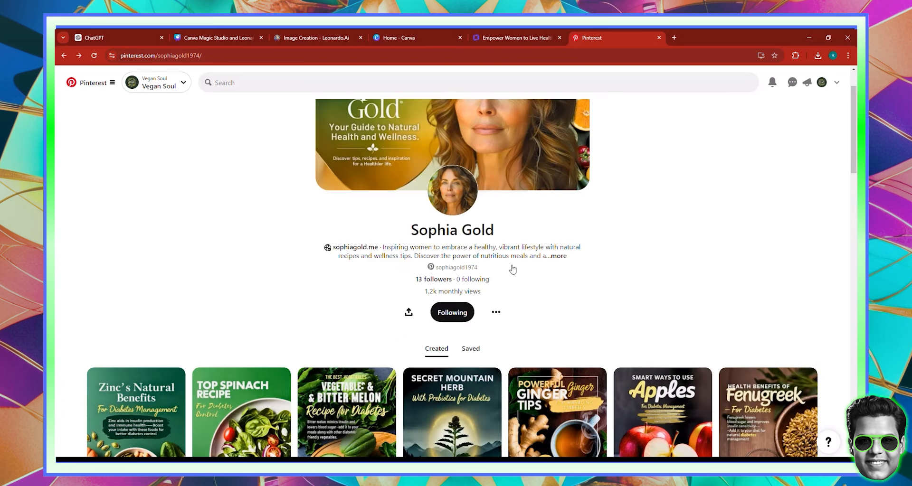
View the Secret Mountain Herb pin from the profile's created pins and go back to the profile.
scroll(512, 269, down, 4)
mouse_move(512, 269)
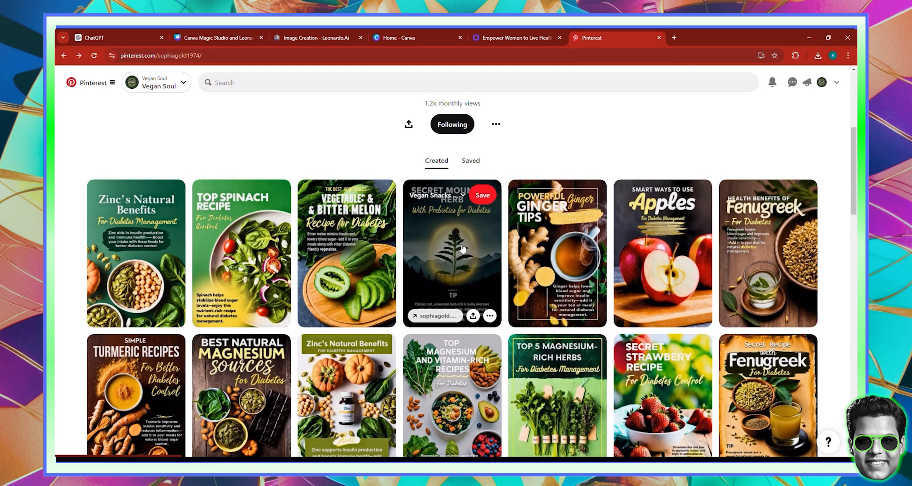
click(463, 248)
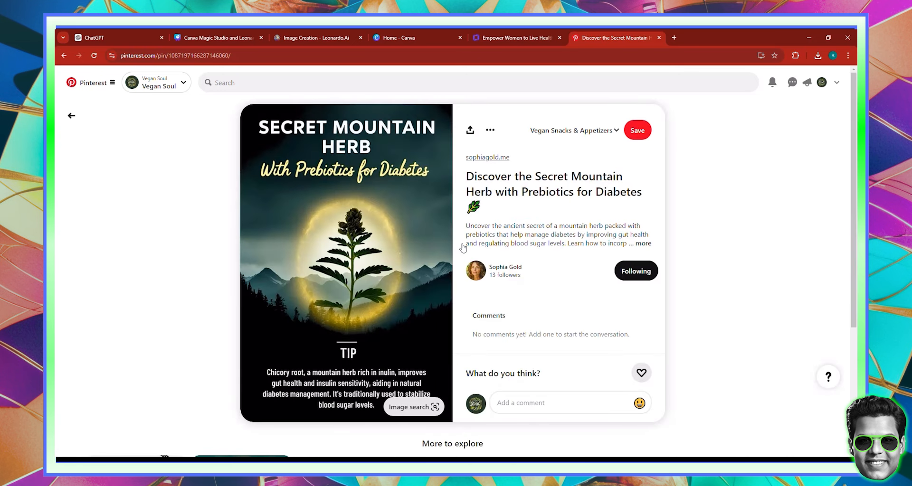
click(73, 118)
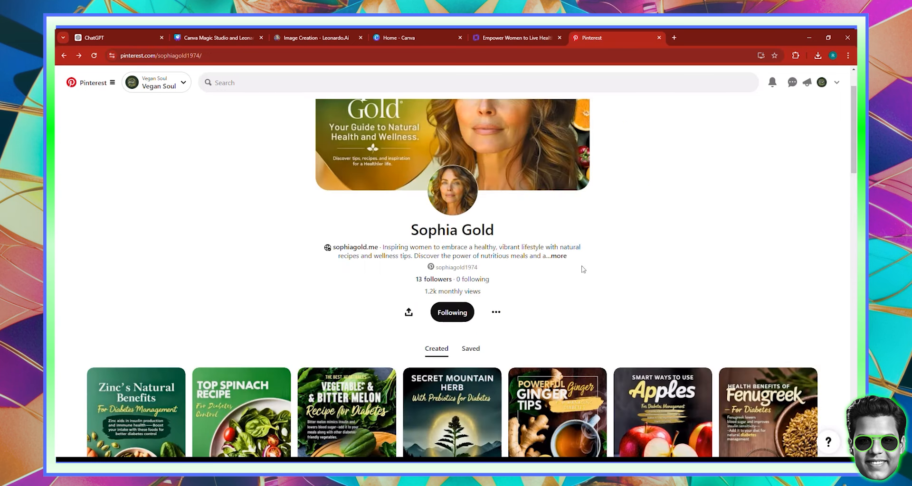
View the Secret Recipe with Fenugreek pin and go back to the profile.
scroll(667, 219, down, 6)
scroll(666, 219, up, 2)
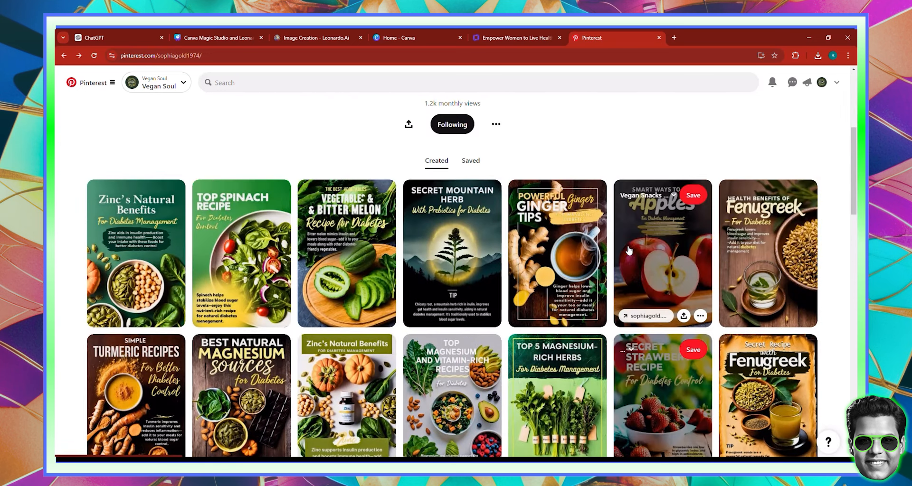
click(760, 381)
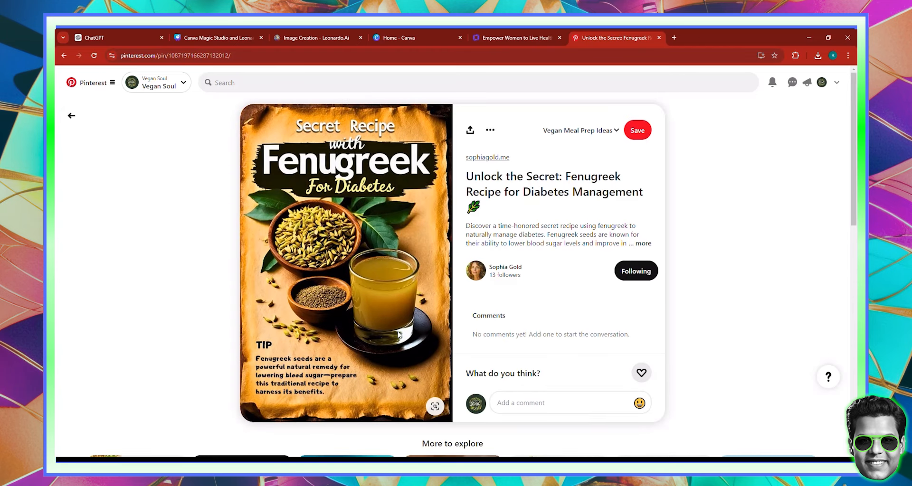
click(71, 115)
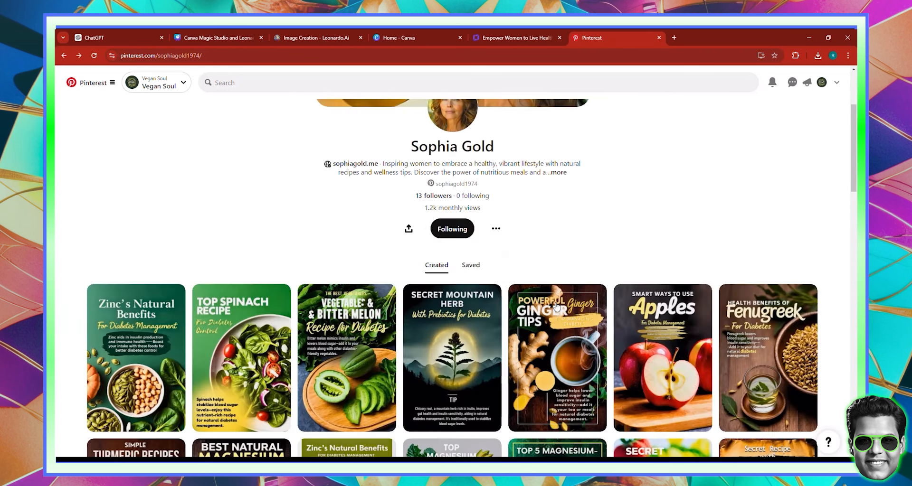
View the Simple Turmeric Recipes pin and go back to the profile.
scroll(556, 307, down, 5)
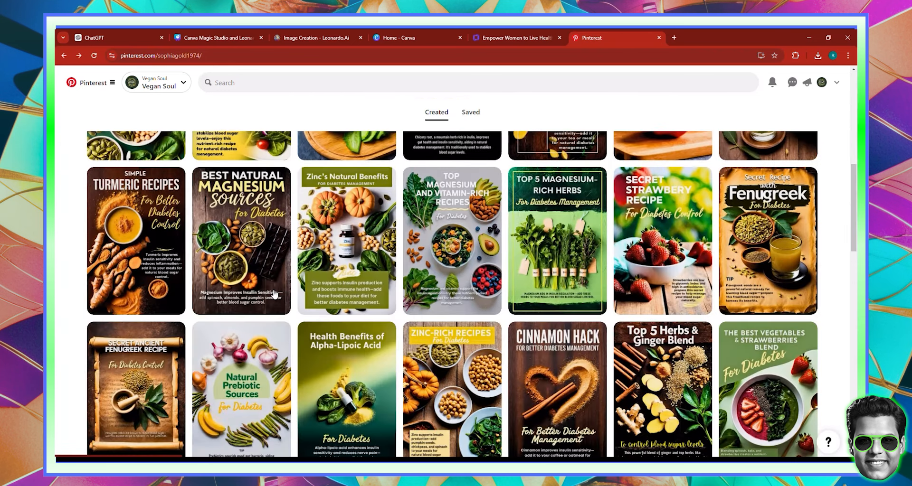
click(146, 243)
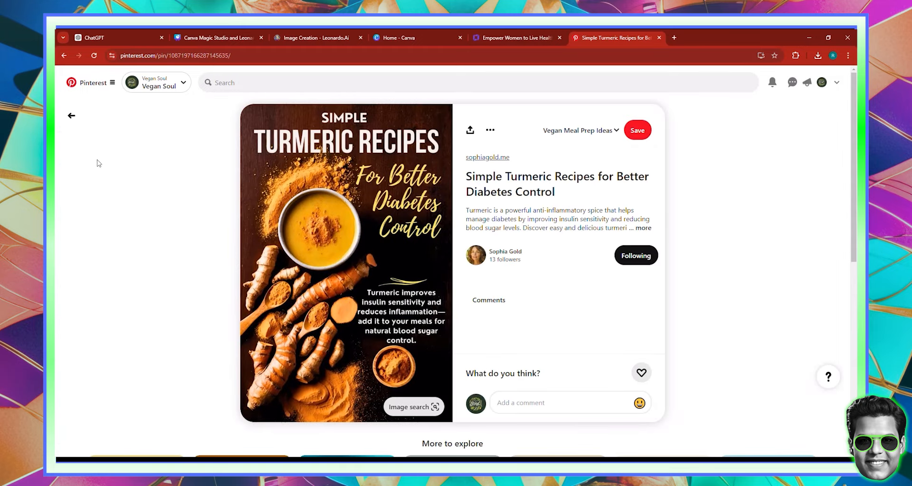
click(71, 122)
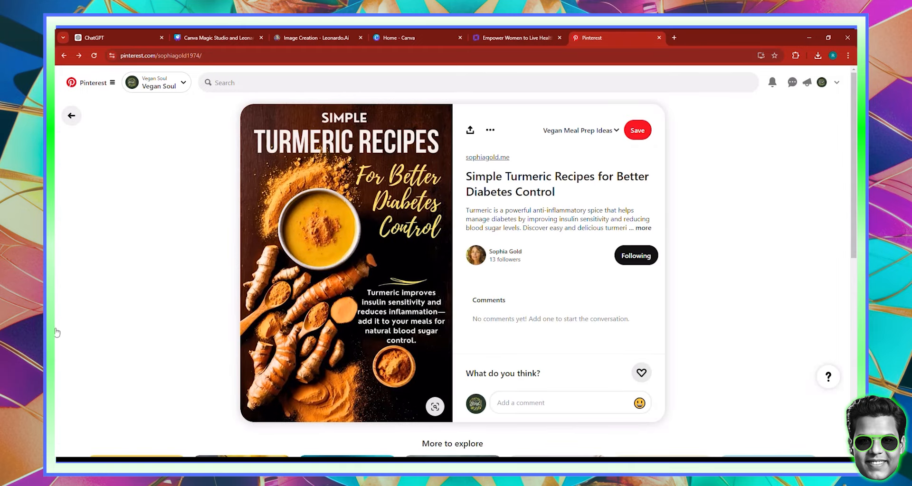
Browse the profile's created pins, examining their diabetes topics and designs, and return to the profile header.
scroll(651, 292, down, 4)
scroll(651, 292, down, 15)
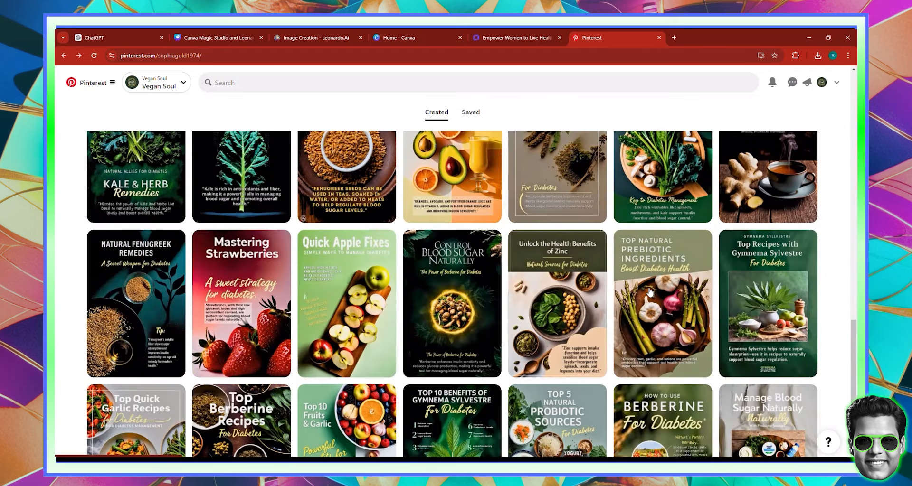
scroll(651, 292, down, 3)
scroll(651, 292, down, 2)
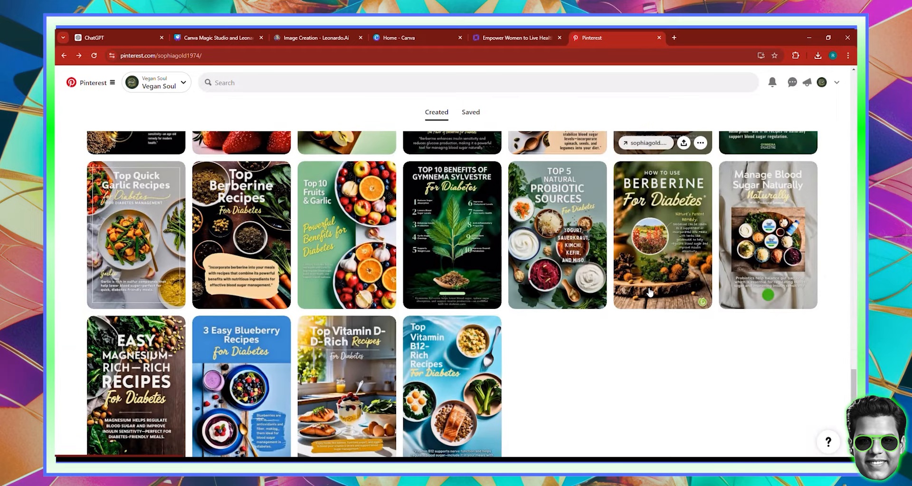
scroll(649, 291, down, 3)
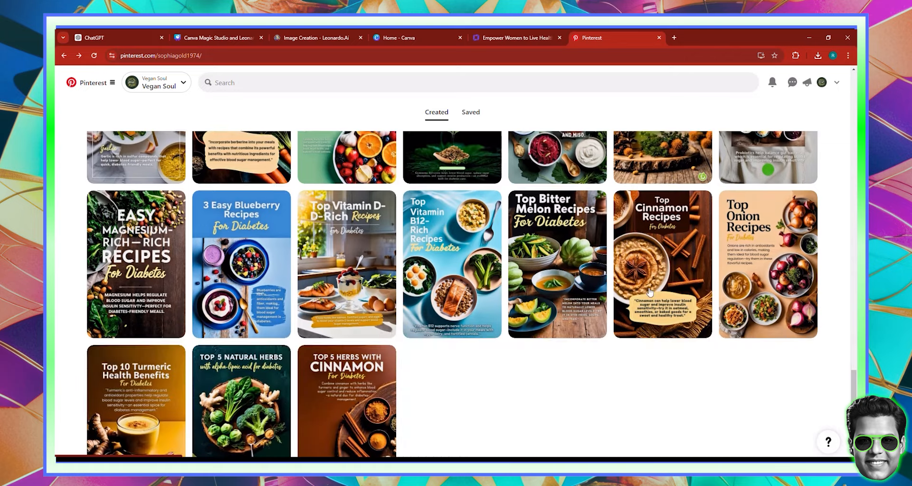
scroll(650, 292, down, 3)
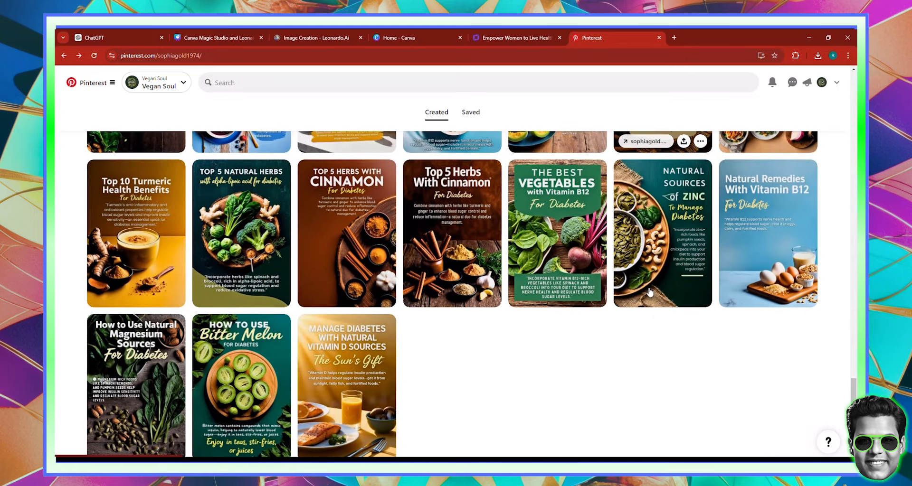
scroll(650, 293, down, 1)
scroll(649, 293, up, 1)
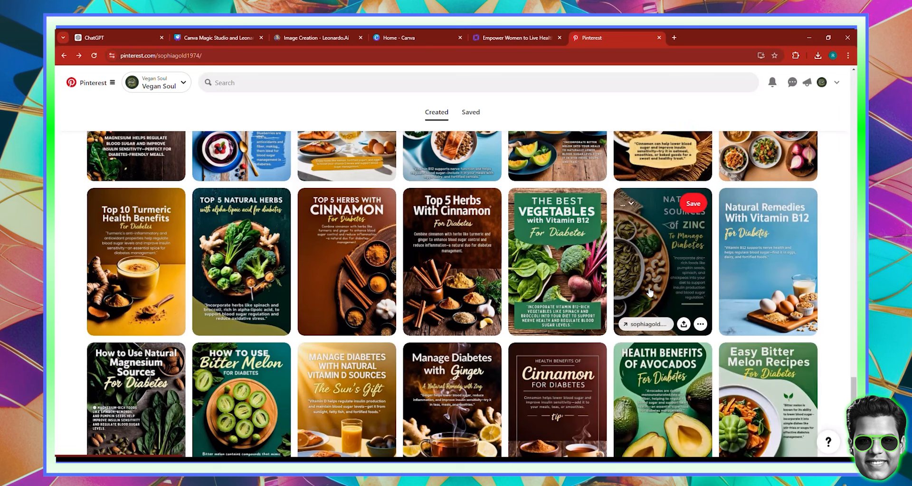
scroll(655, 295, down, 3)
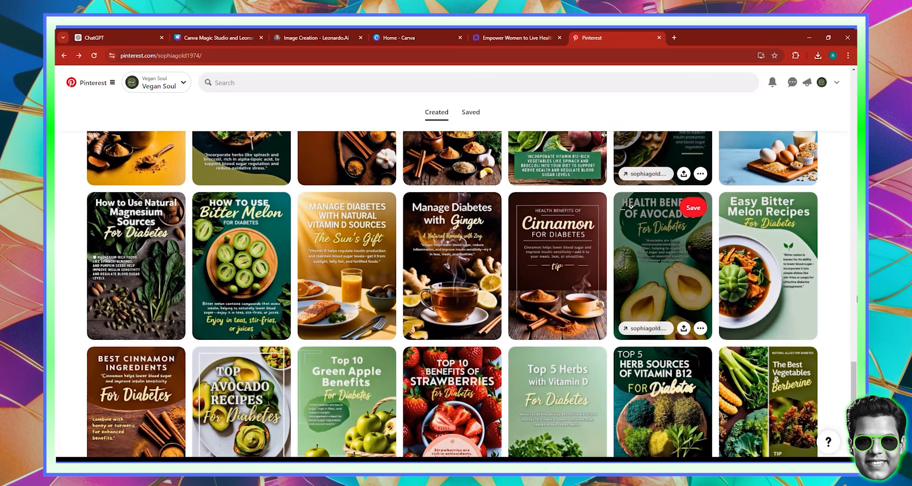
scroll(663, 266, up, 20)
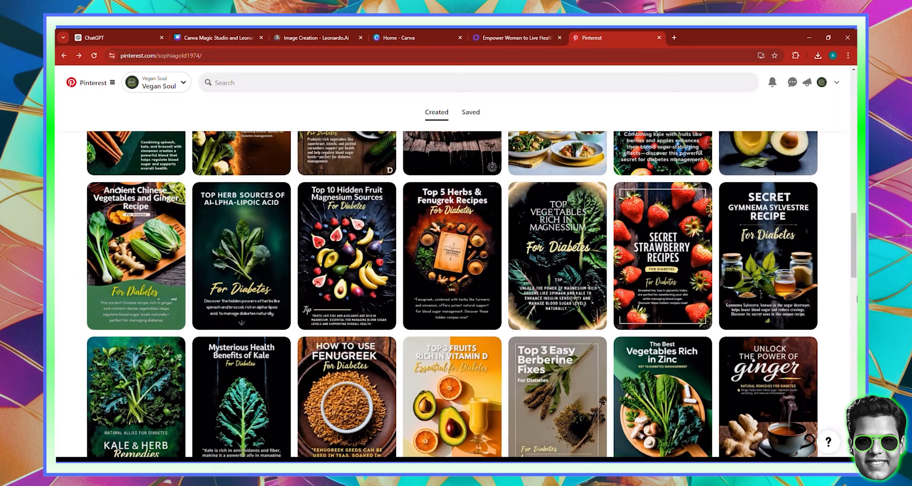
scroll(736, 328, up, 6)
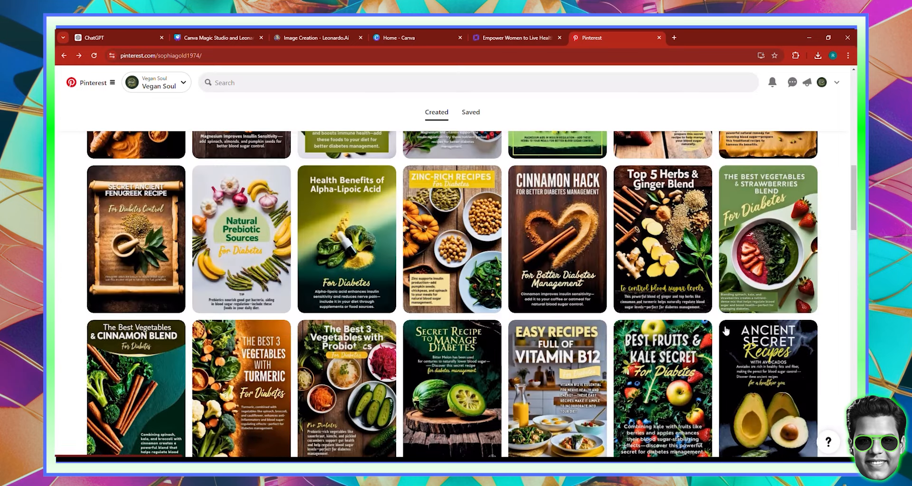
scroll(726, 331, up, 10)
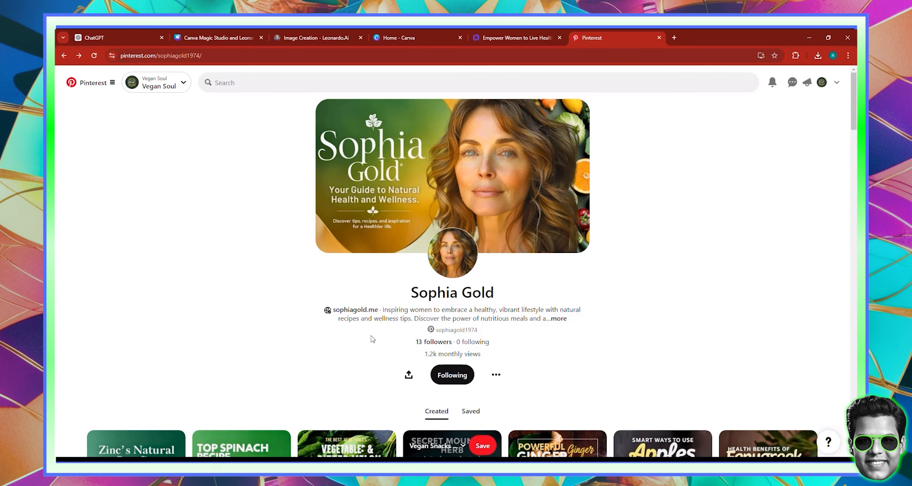
Switch to the Hostinger website builder and display the site's traffic analytics for the last 30 days.
click(515, 37)
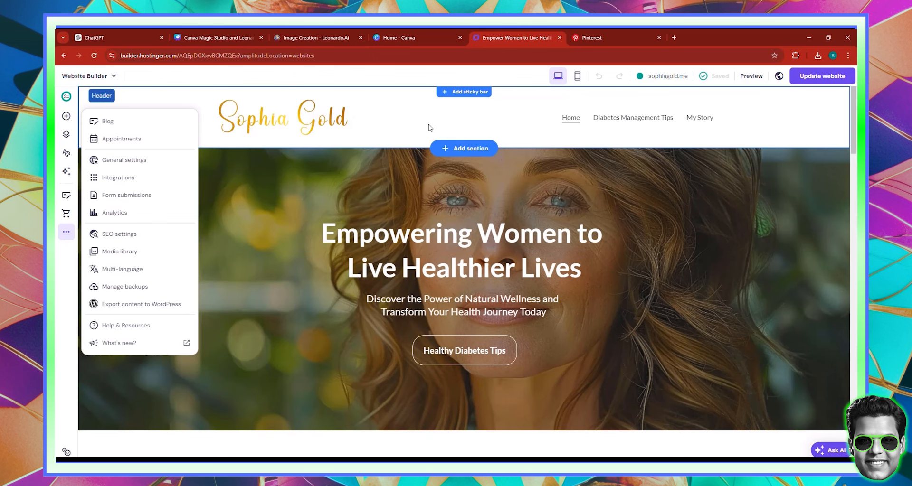
click(114, 214)
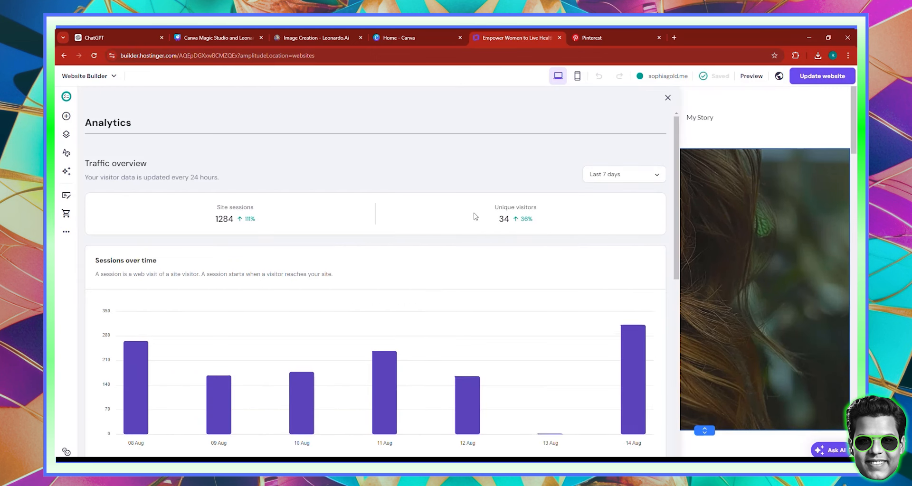
click(616, 176)
click(618, 229)
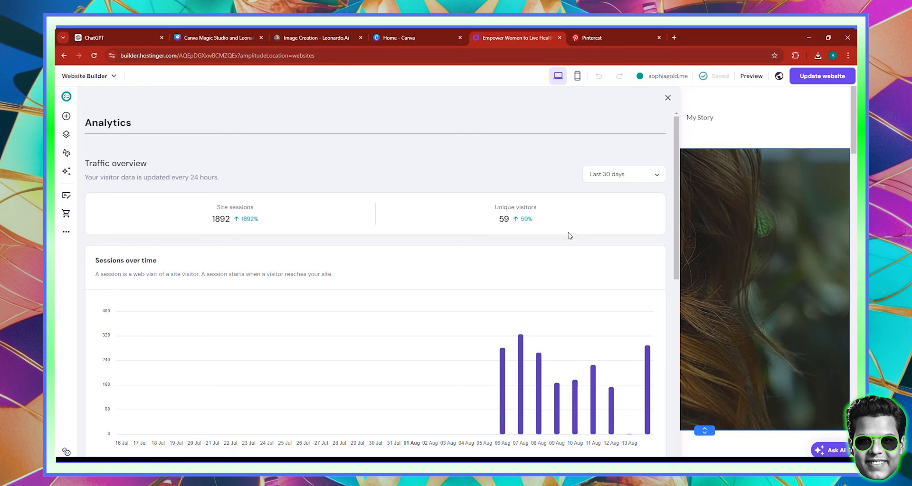
Examine the site's sessions by country and by device, return to the traffic overview and close the analytics.
scroll(283, 241, down, 5)
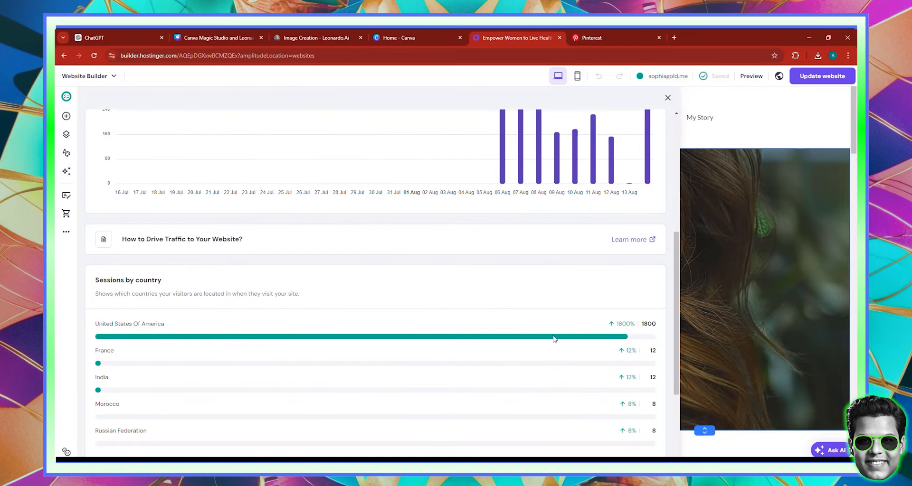
scroll(575, 341, down, 4)
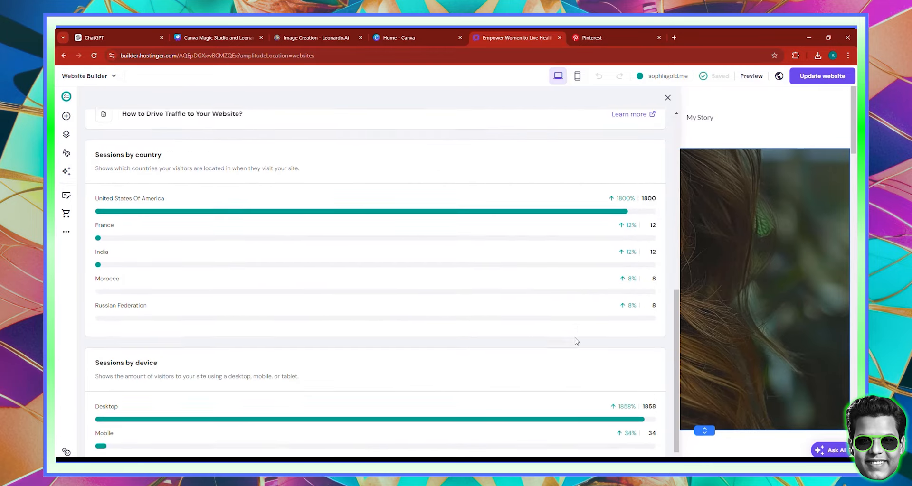
scroll(576, 342, up, 9)
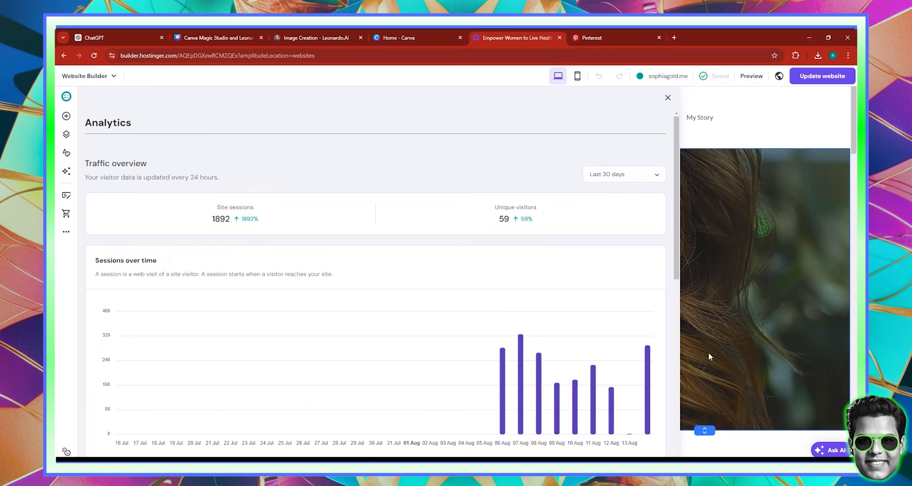
mouse_move(649, 355)
click(667, 98)
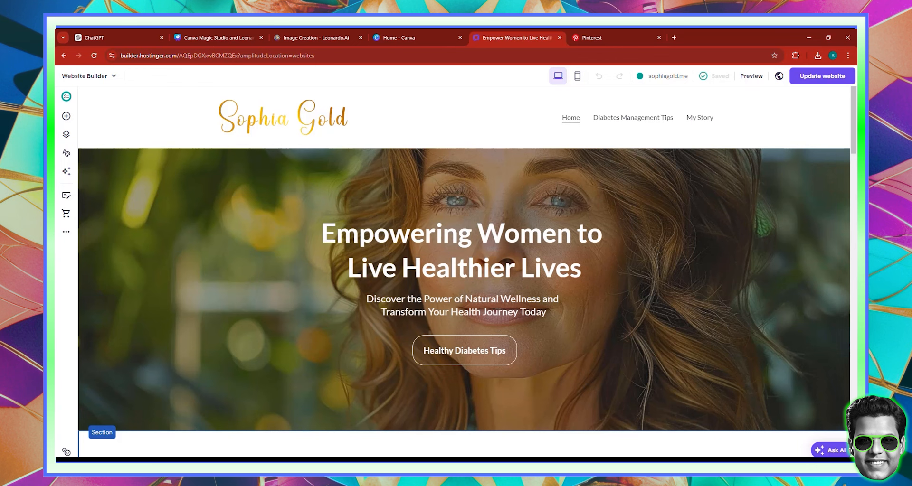
Revisit the Pinterest profile briefly, return to the Hostinger website builder and reopen the site analytics for the last 30 days.
click(617, 38)
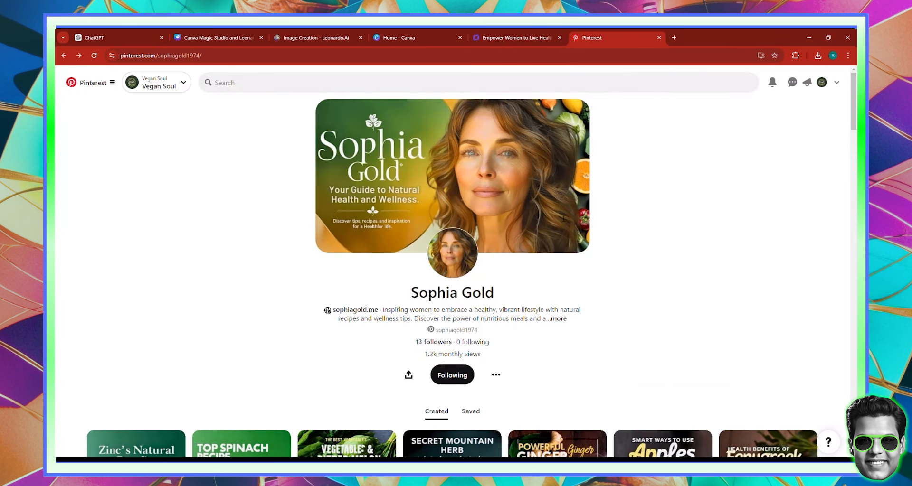
click(533, 33)
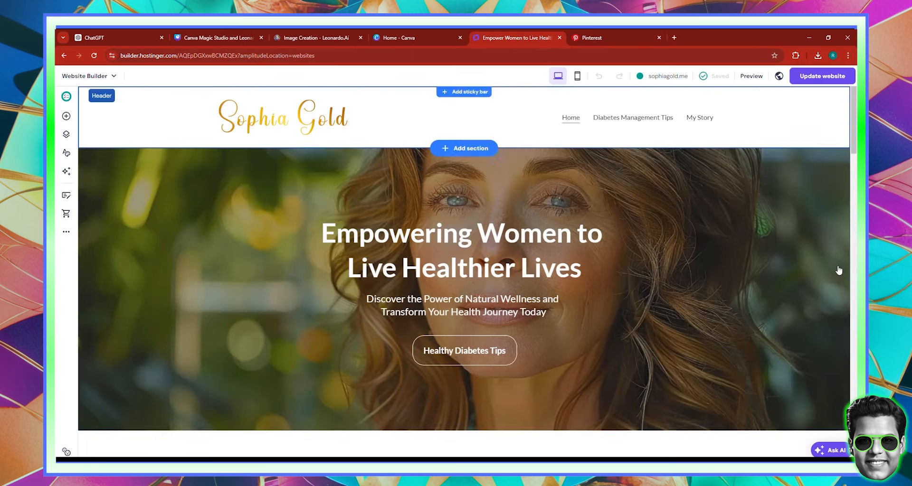
click(67, 232)
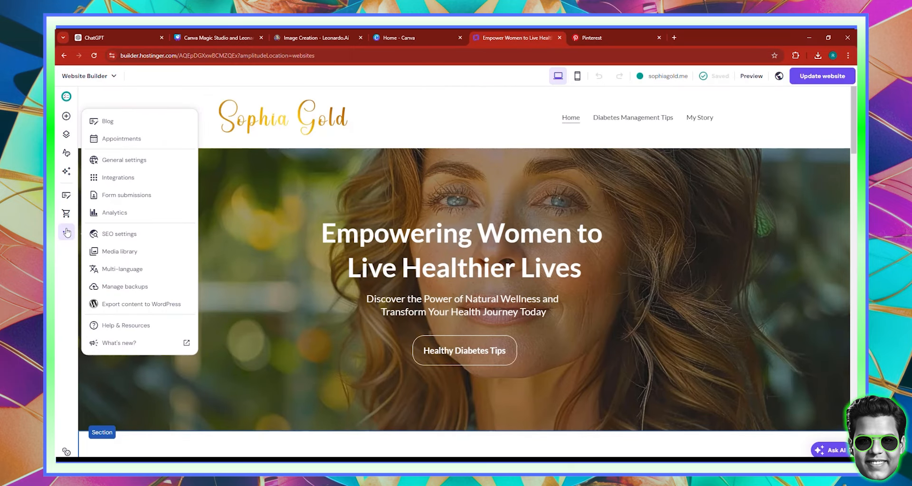
click(119, 213)
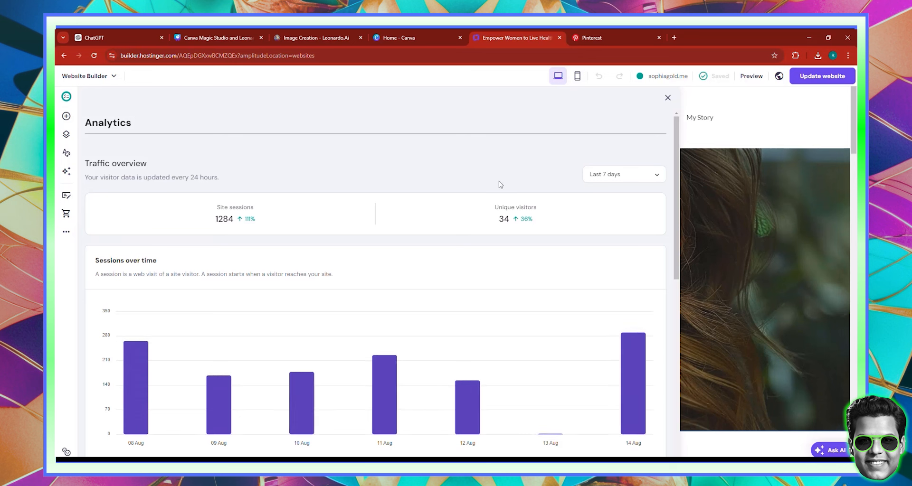
click(607, 178)
click(607, 228)
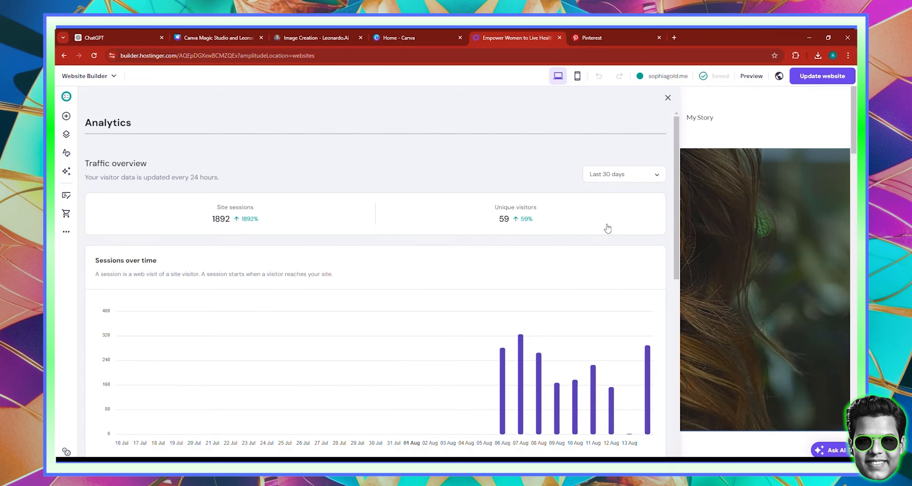
Close the site analytics, switch back to the Pinterest profile and browse its created pins before returning to the profile header.
click(756, 220)
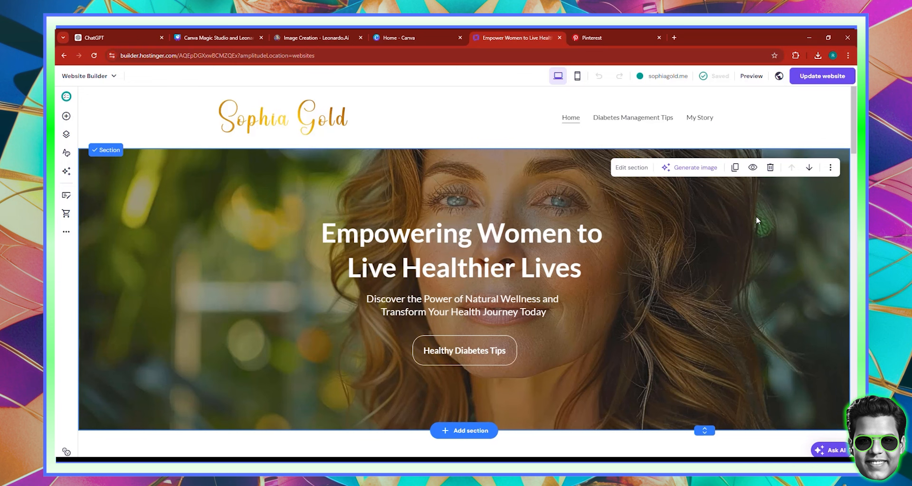
click(600, 37)
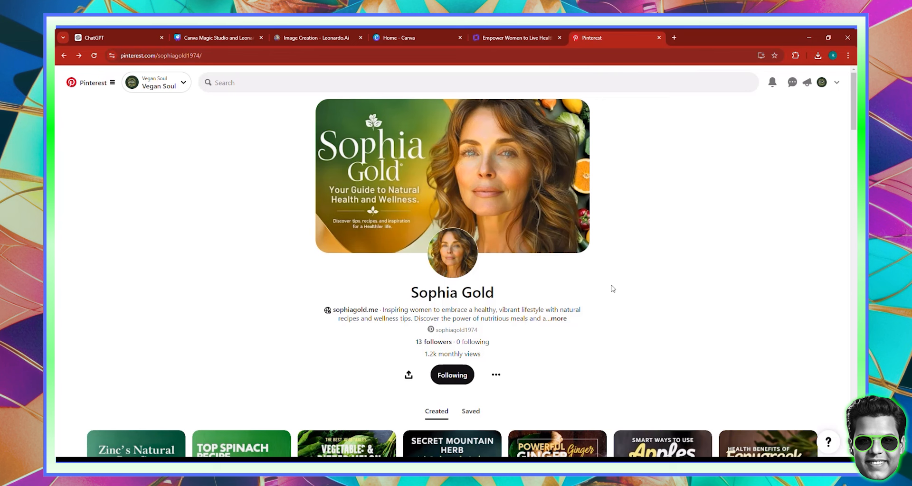
scroll(613, 289, down, 3)
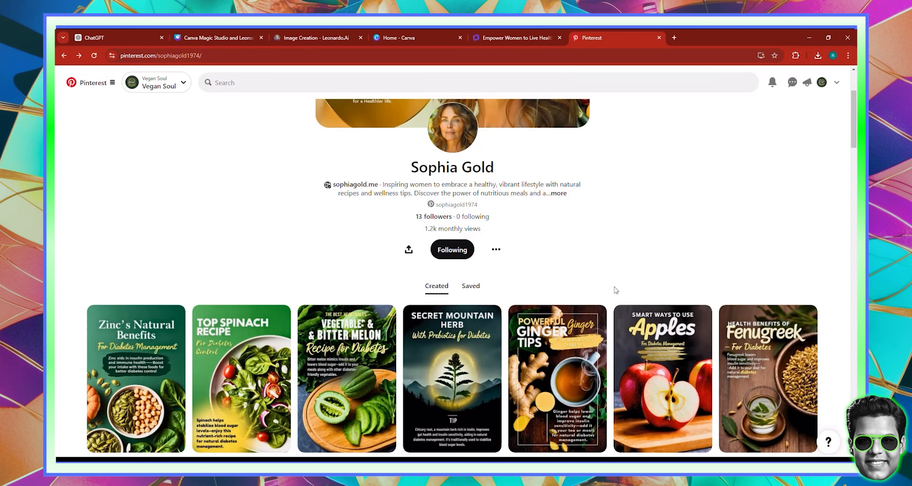
scroll(604, 274, down, 2)
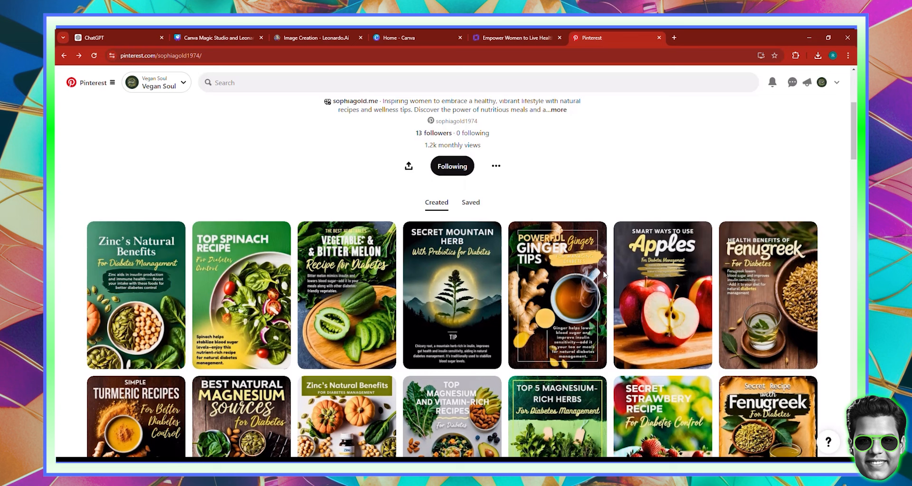
mouse_move(604, 274)
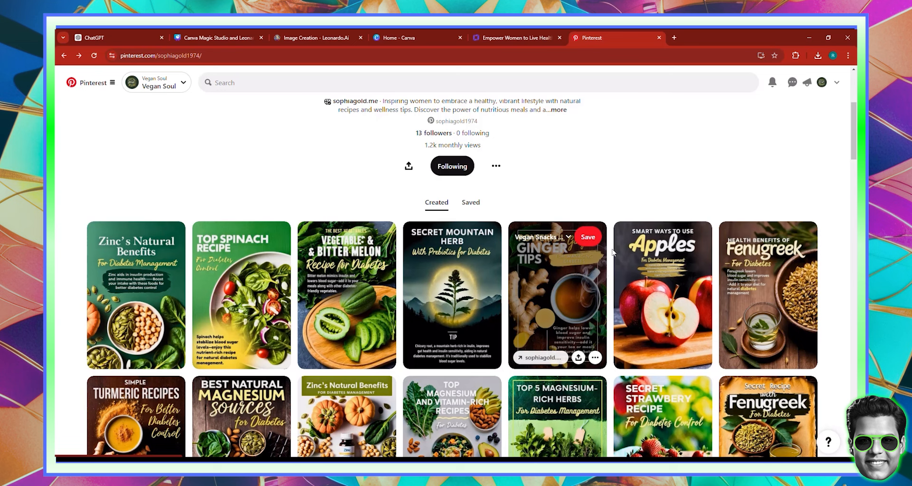
scroll(614, 252, up, 3)
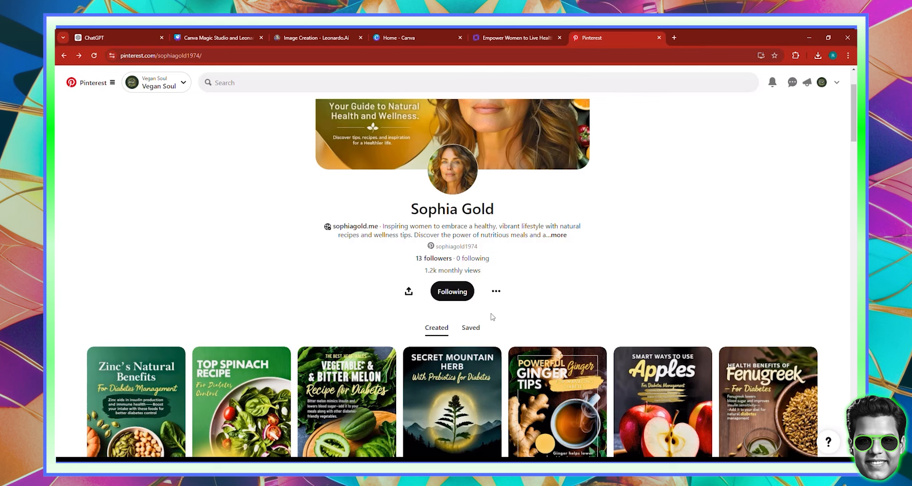
scroll(492, 317, up, 2)
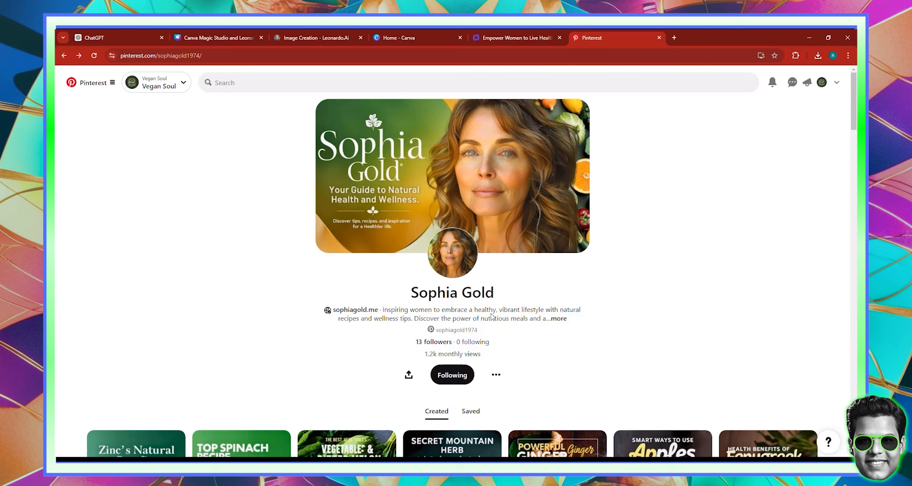
Close the Pinterest and Hostinger pages and create a blank Pinterest Pin design (1000 × 1500 px) in Canva.
click(659, 37)
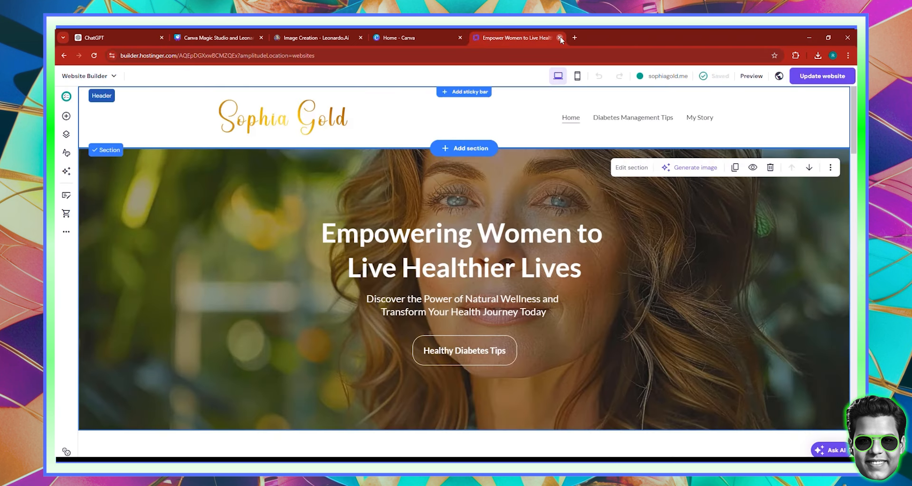
click(560, 38)
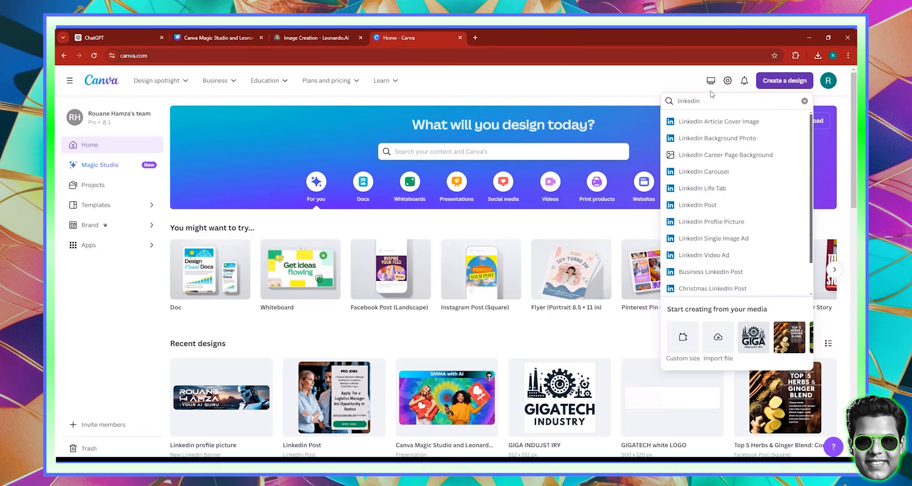
click(775, 83)
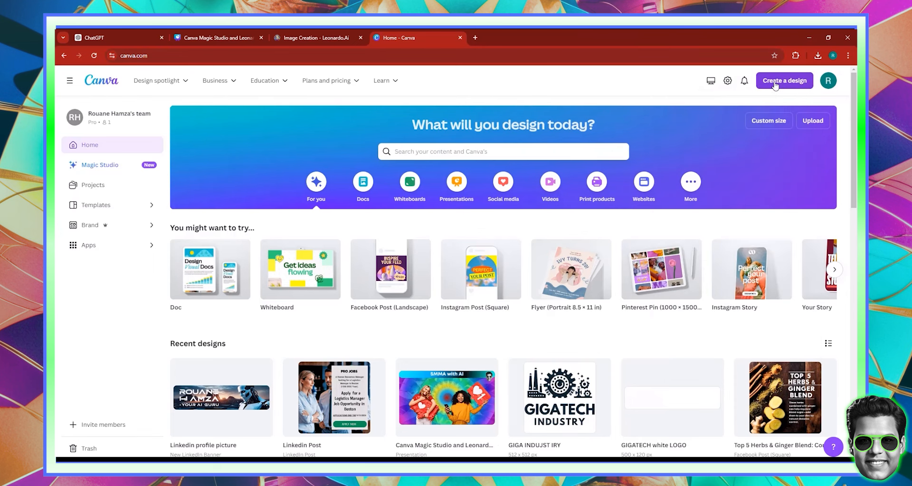
click(775, 84)
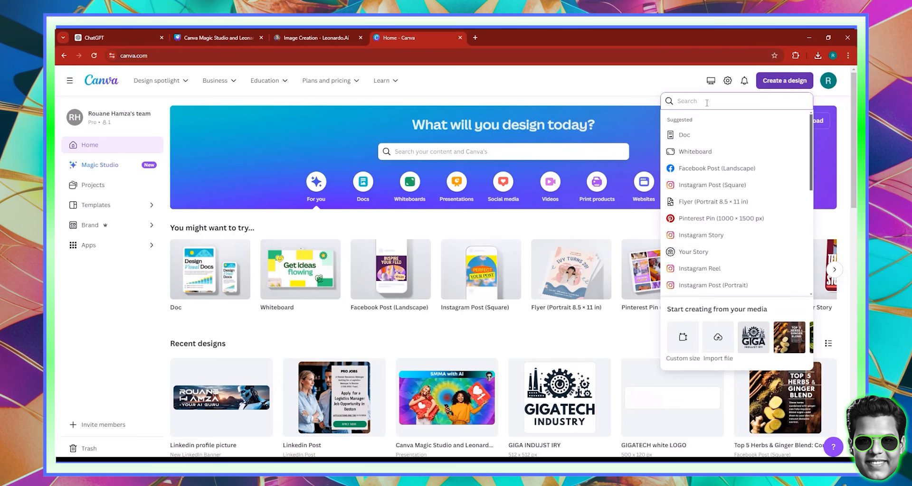
click(693, 219)
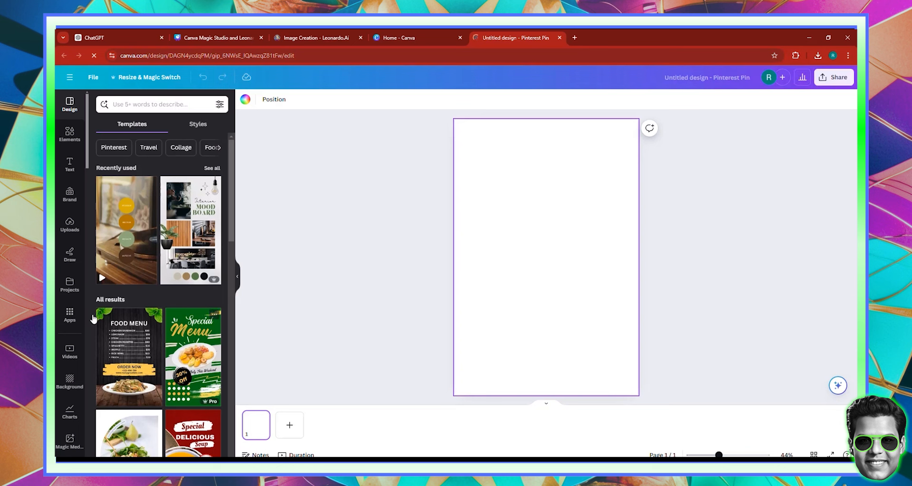
Examine the suggested Pinterest Pin templates, such as food and recipe designs, and return to the start of the list.
scroll(155, 303, down, 8)
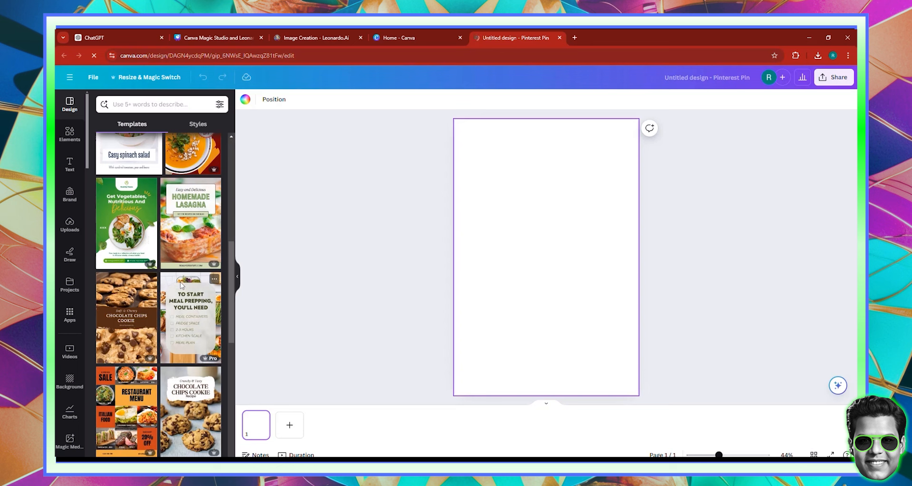
scroll(181, 285, down, 3)
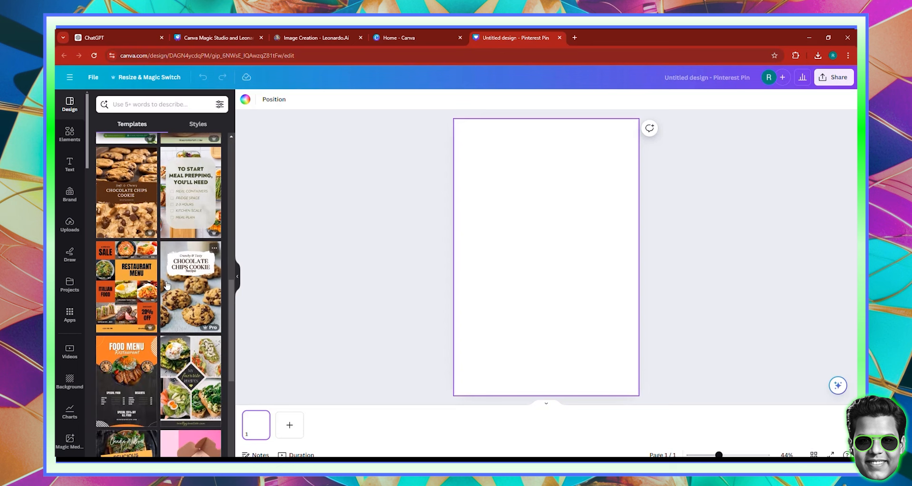
scroll(169, 254, down, 5)
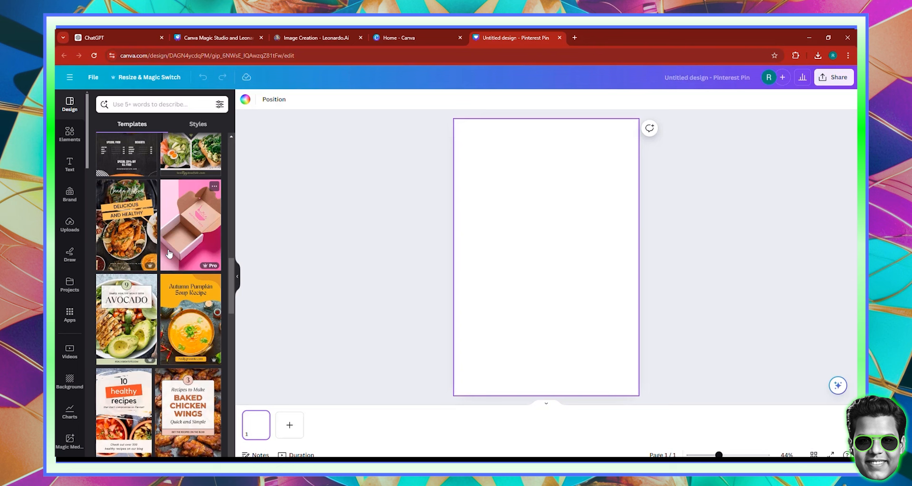
scroll(169, 254, down, 4)
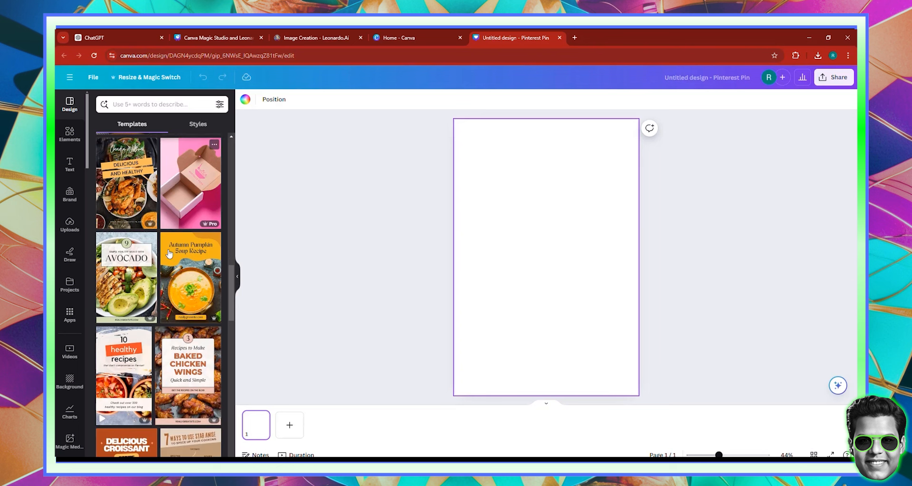
scroll(169, 254, down, 1)
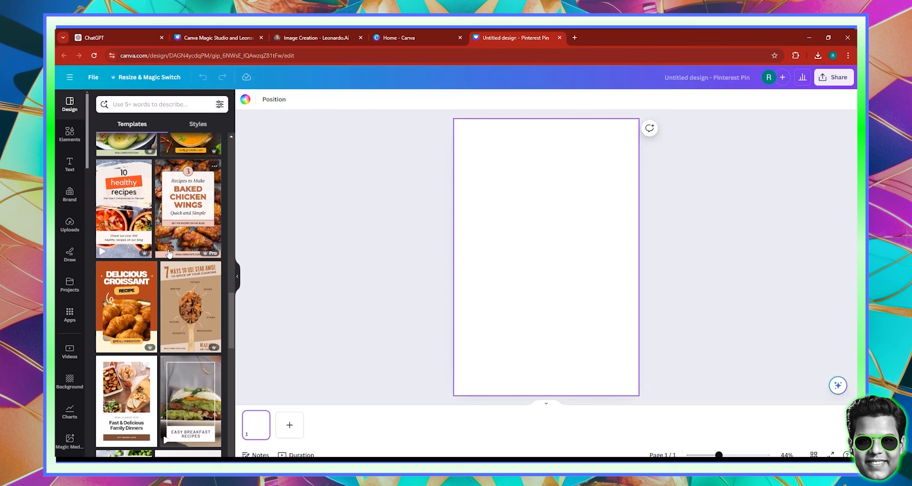
scroll(169, 254, down, 4)
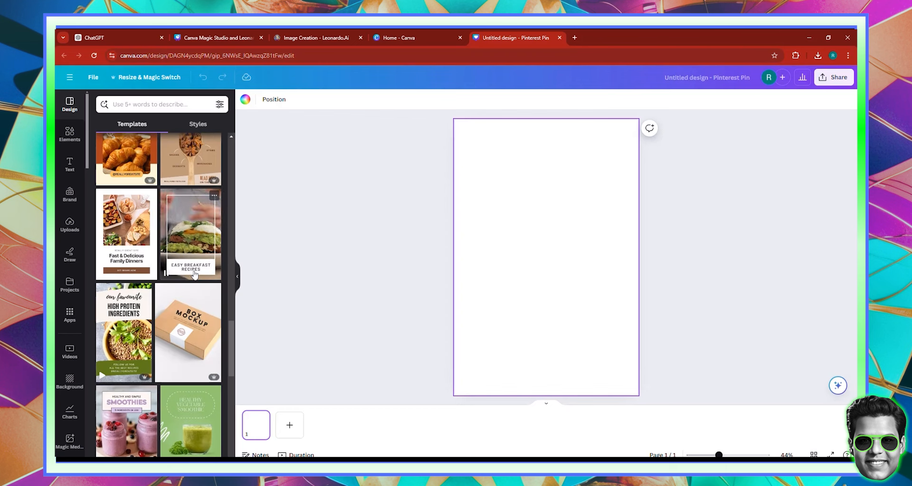
scroll(224, 259, up, 5)
scroll(224, 260, up, 5)
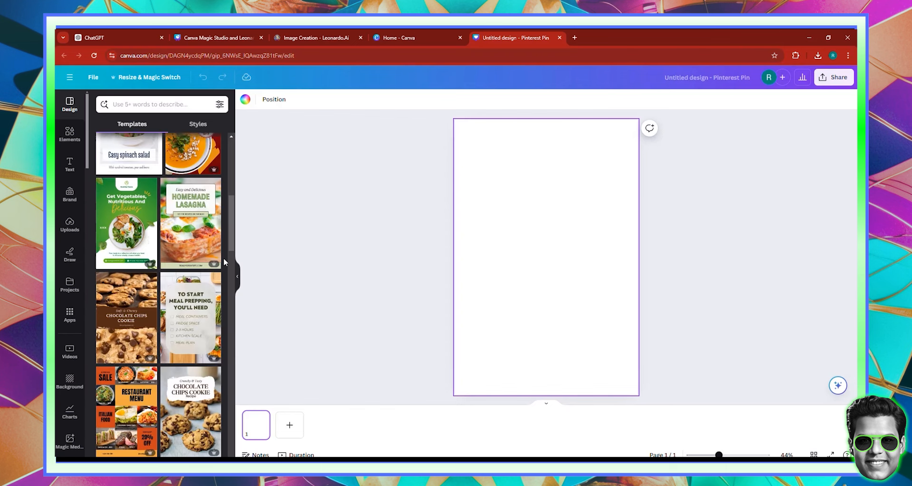
scroll(223, 259, up, 4)
scroll(165, 298, up, 4)
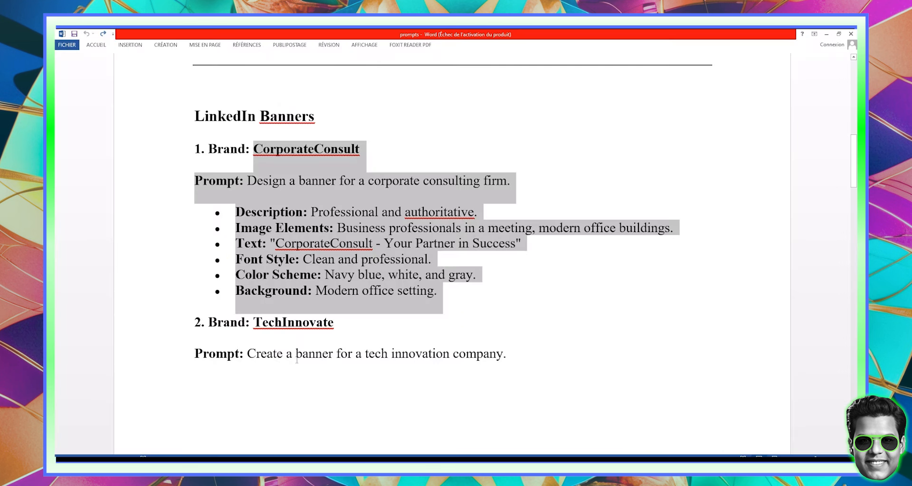
In the Word prompts document, dismiss the Office activation notice and copy the CraftyCorner DIY Project prompt from the Pinterest section.
click(851, 34)
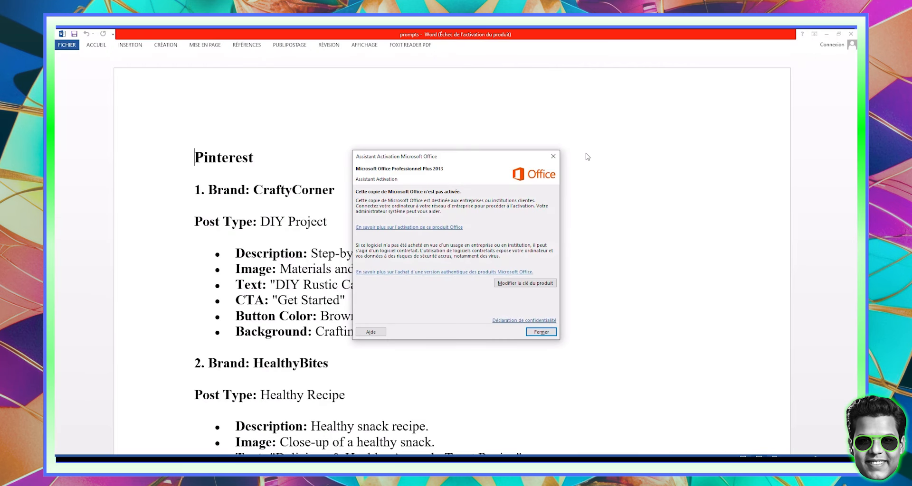
click(553, 156)
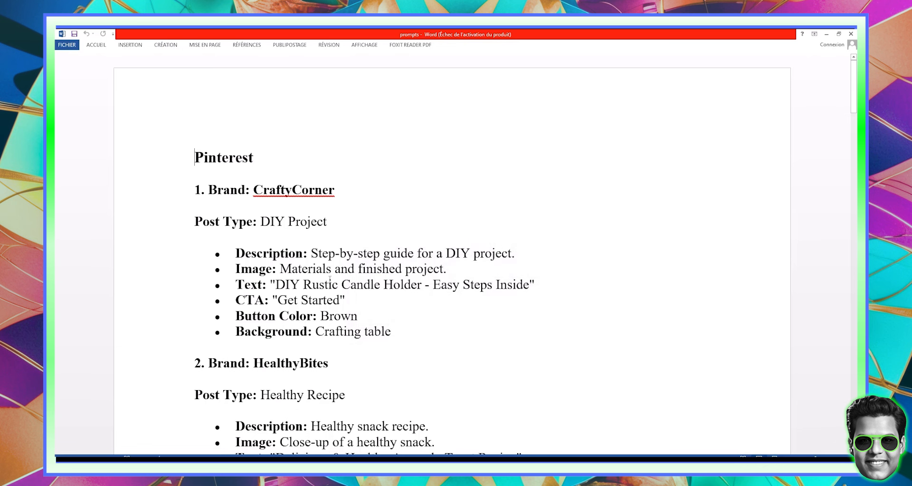
drag(392, 333, 269, 207)
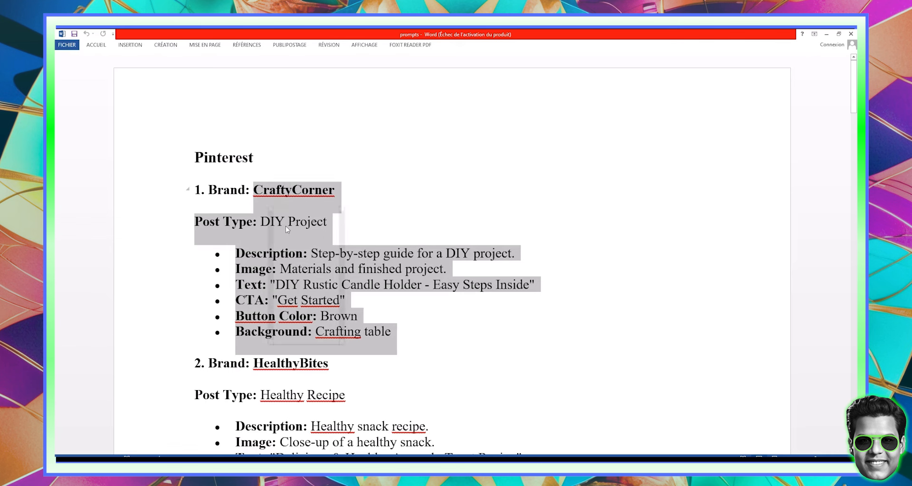
right_click(286, 209)
click(304, 220)
key(alt+Tab)
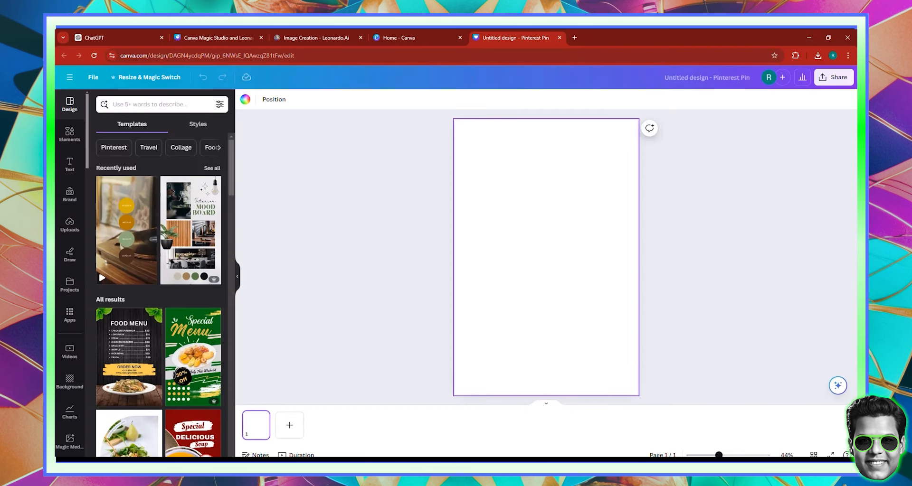
Switch to Leonardo.Ai image creation and replace the AI Guru banner prompt with the copied CraftyCorner DIY Project prompt.
click(319, 33)
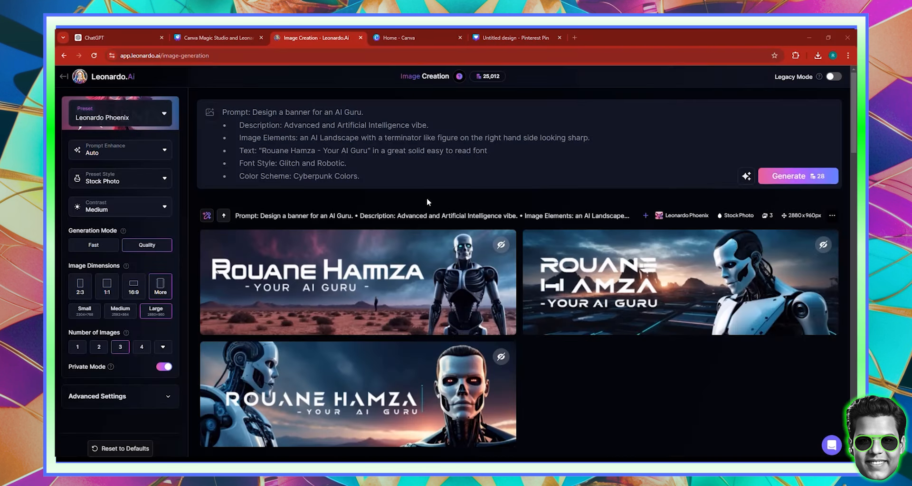
drag(361, 177, 222, 102)
right_click(261, 142)
click(284, 187)
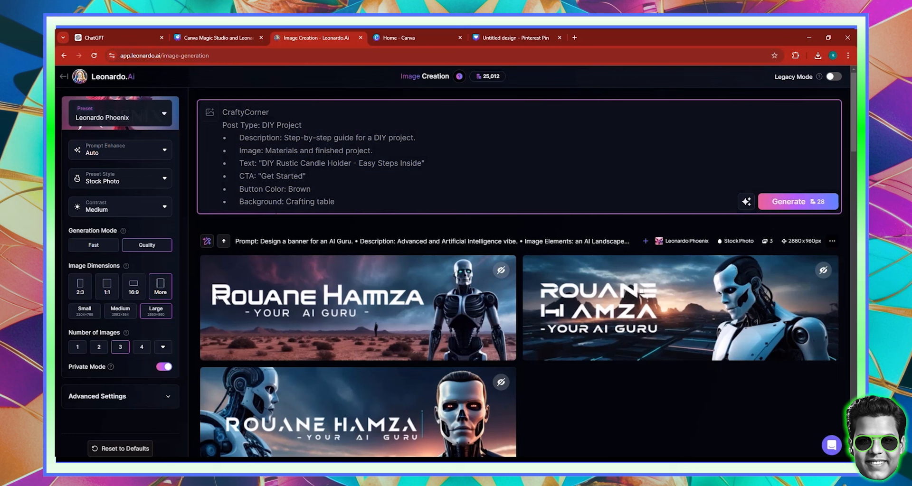
Open the TedsWoodworking sales page in a new tab, look over its woodworking plans offer and dismiss the free-plans popup.
click(574, 38)
text(ted)
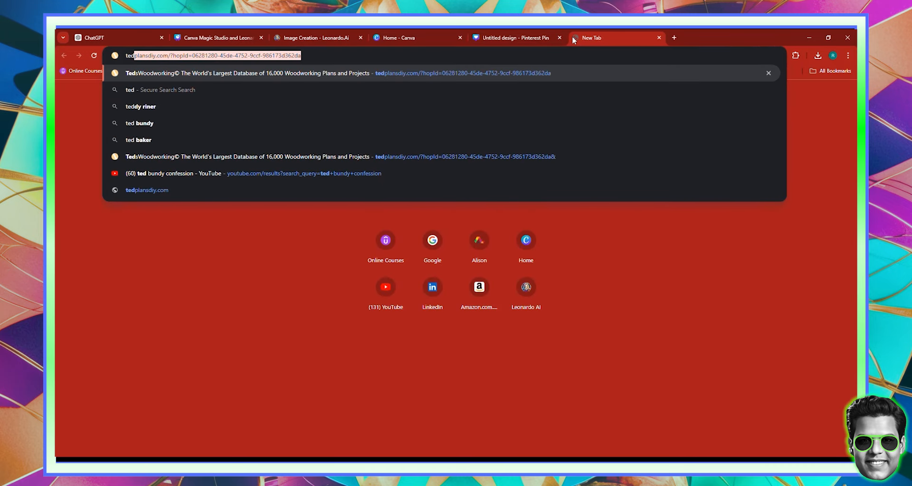
key(Return)
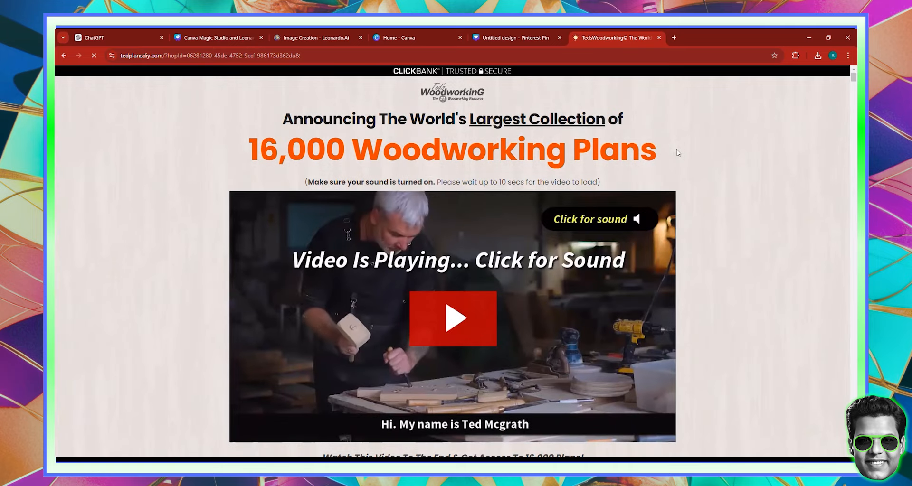
scroll(677, 153, down, 3)
scroll(678, 153, down, 4)
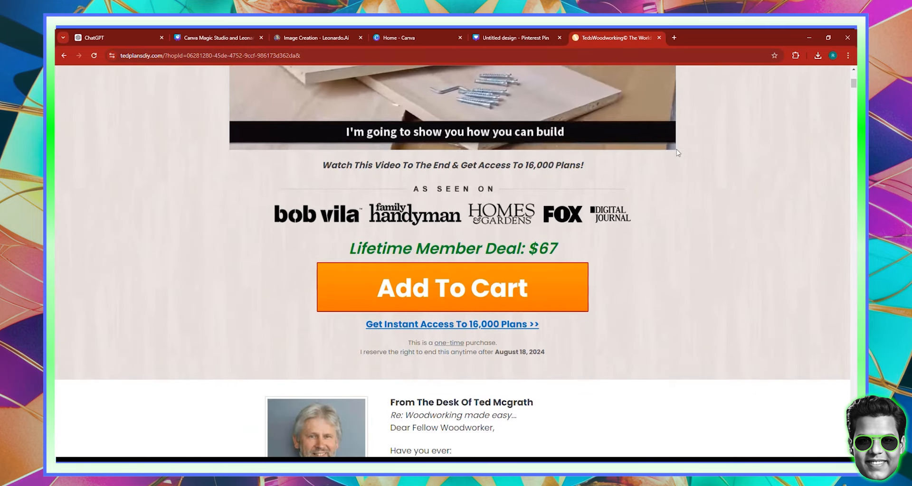
scroll(677, 153, up, 3)
scroll(678, 153, up, 4)
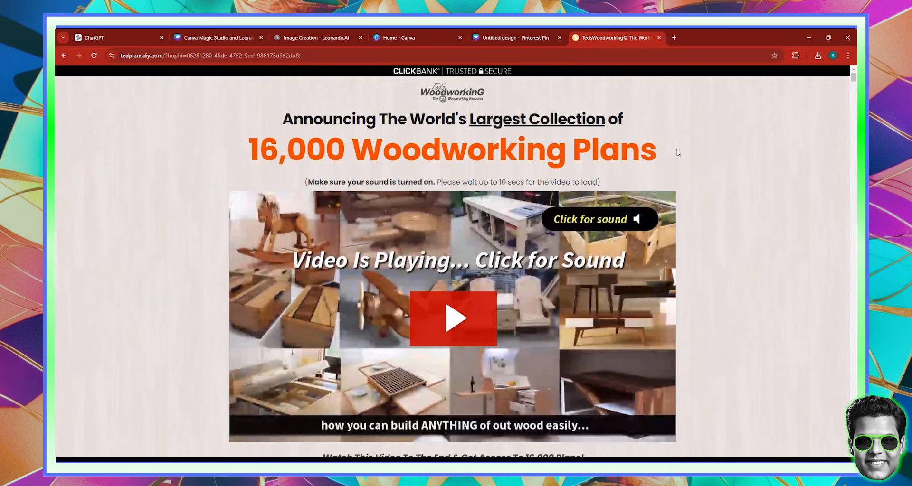
mouse_move(286, 32)
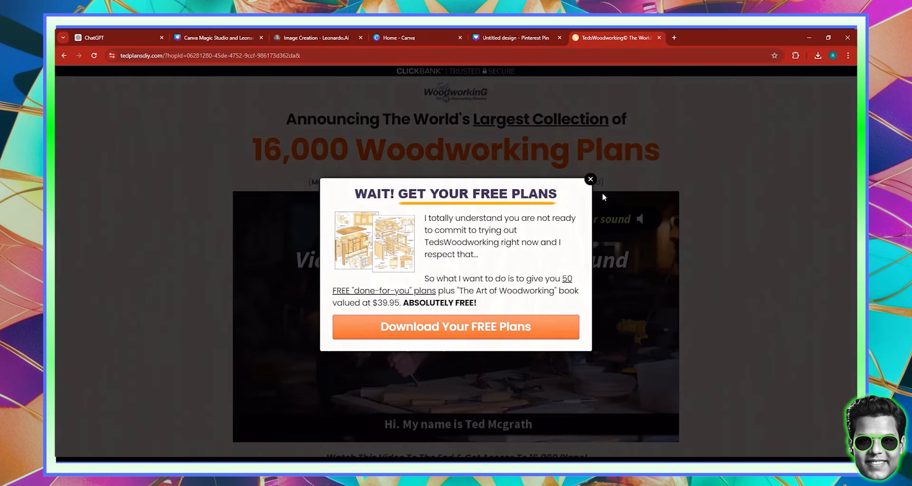
click(590, 179)
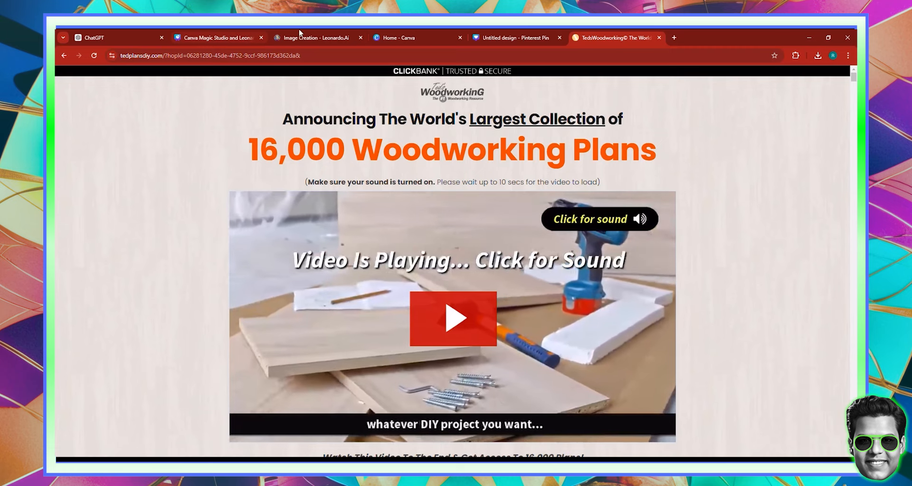
Back in Leonardo.Ai, remove the CraftyCorner brand name from the prompt and change the post type to "Woodworking DIY Project".
click(314, 38)
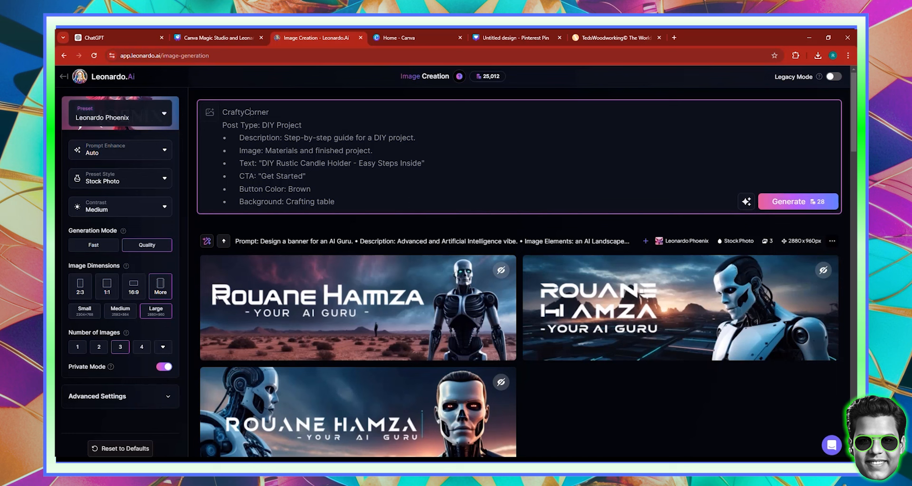
double_click(250, 112)
key(BackSpace)
drag(302, 126, 269, 125)
click(262, 125)
text(Woo)
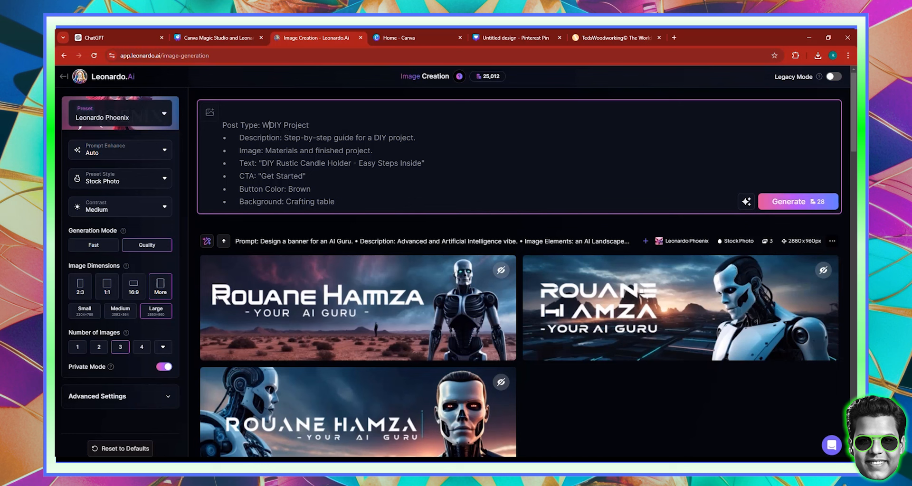
text(dworking)
triple_click(326, 126)
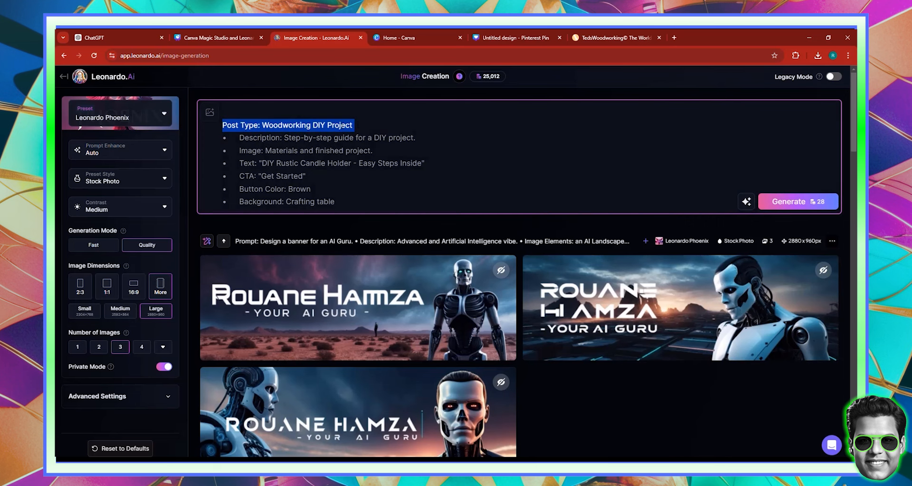
Change the prompt's post type to "Woodworking DIY Plans Giveaway".
double_click(340, 125)
text(n)
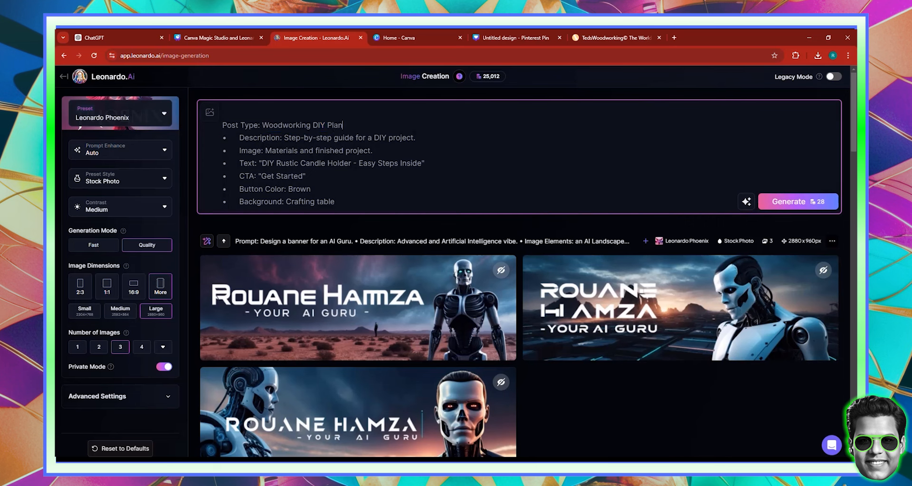
text(s Giveaway)
Replace the prompt's description with "25 Step by Step Plans to Build Wood Homes from Scratch".
drag(283, 137, 414, 137)
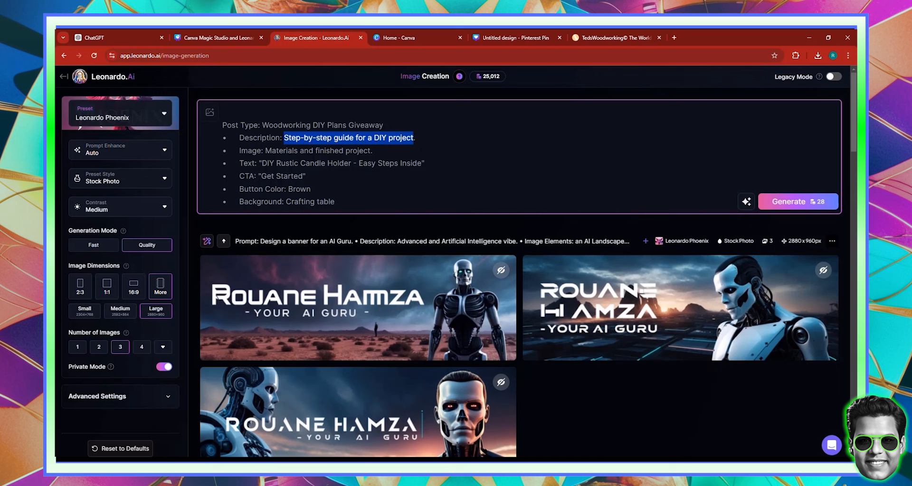
text(S.)
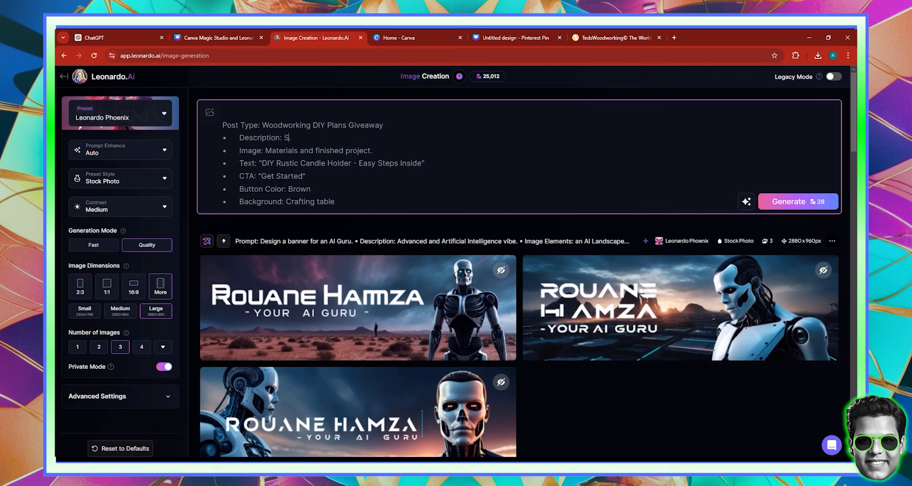
key(BackSpace)
text(25 Step by Step Plans to Bu)
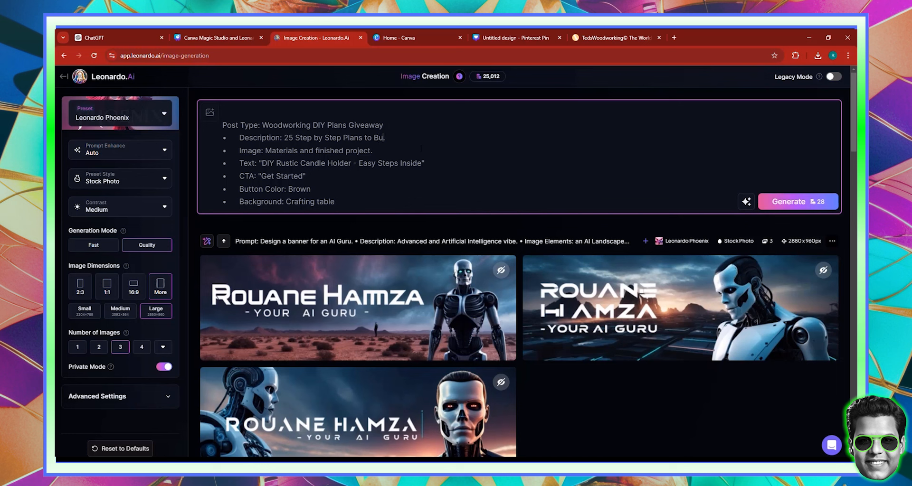
text(ild Wood Homes from Scra)
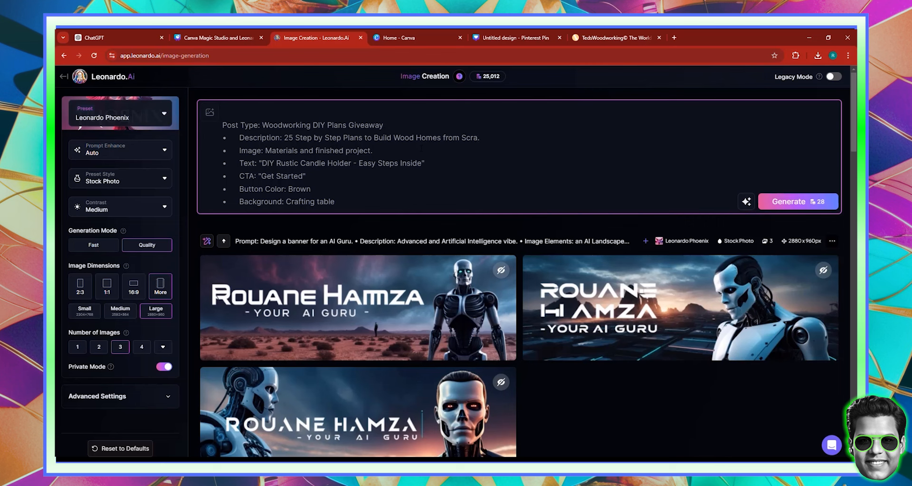
text(tch)
Replace the prompt's image description with "a geniuine smiling woodworking professional holding a woodworking plan in his hands.".
drag(265, 151, 369, 151)
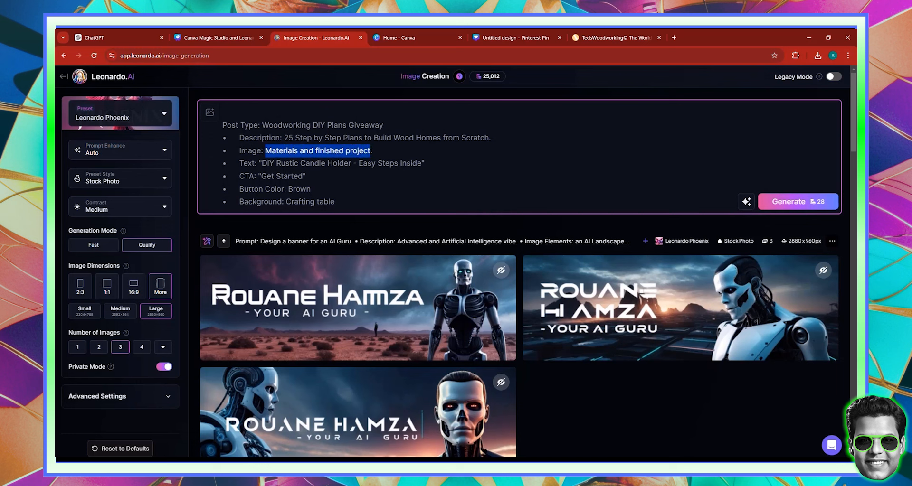
text(a geni)
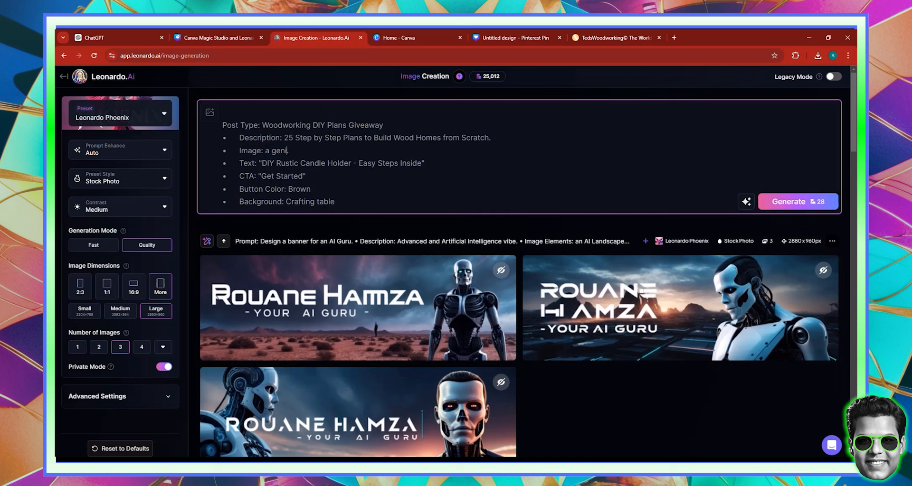
text(uine smiling woodworking)
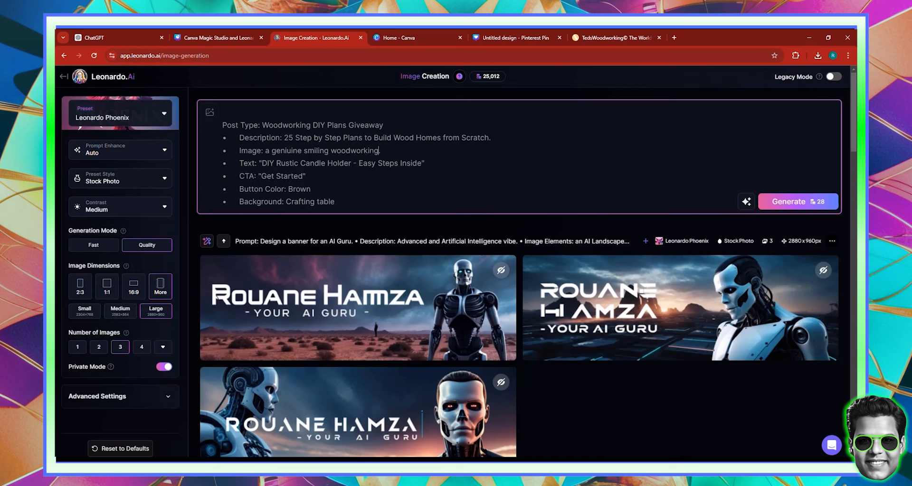
text( professional )
text(holding a w)
text(oodworking )
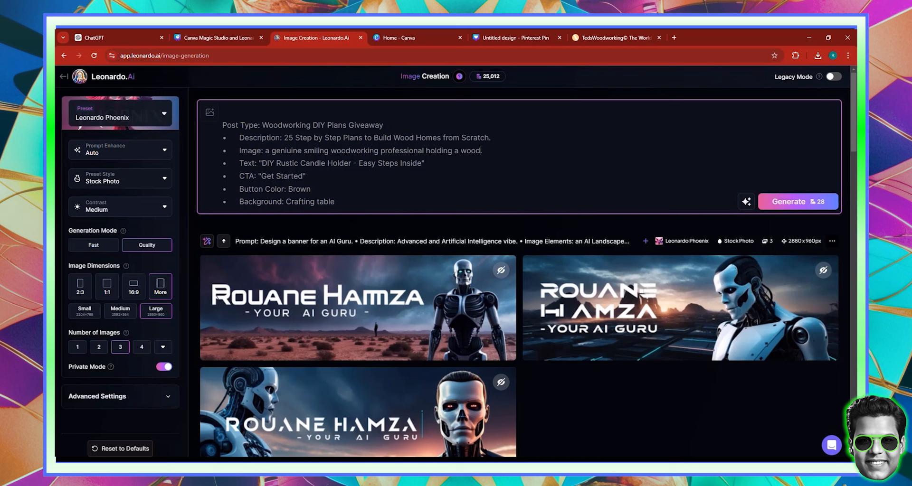
text(plan in his hands.)
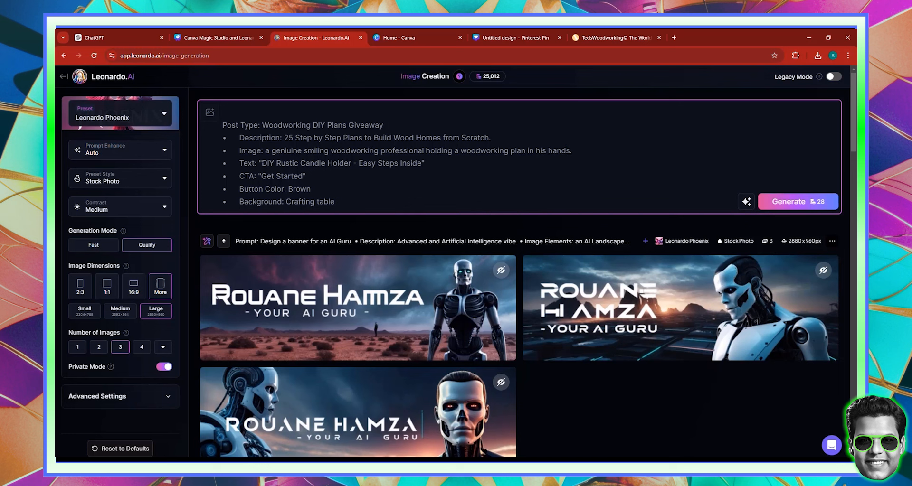
Set the prompt's text line to "Get your Plans Today!" and its CTA to "Get The Plans".
drag(261, 164, 421, 164)
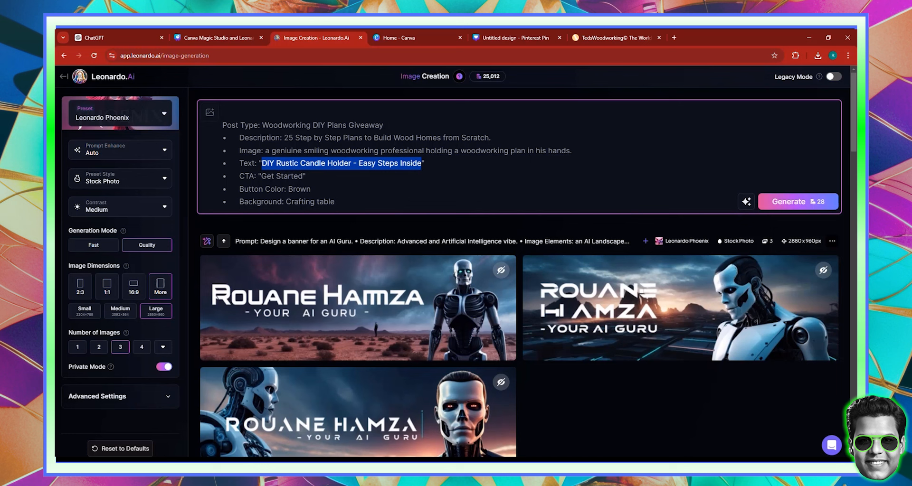
text(Get your Plans )
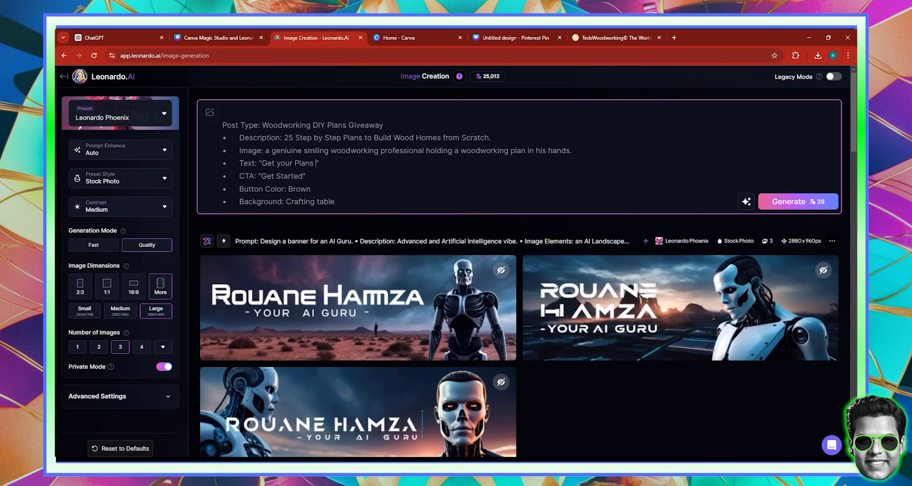
text(Today!)
click(271, 176)
mouse_move(261, 176)
mouse_down()
mouse_move(301, 176)
mouse_move(276, 176)
mouse_up()
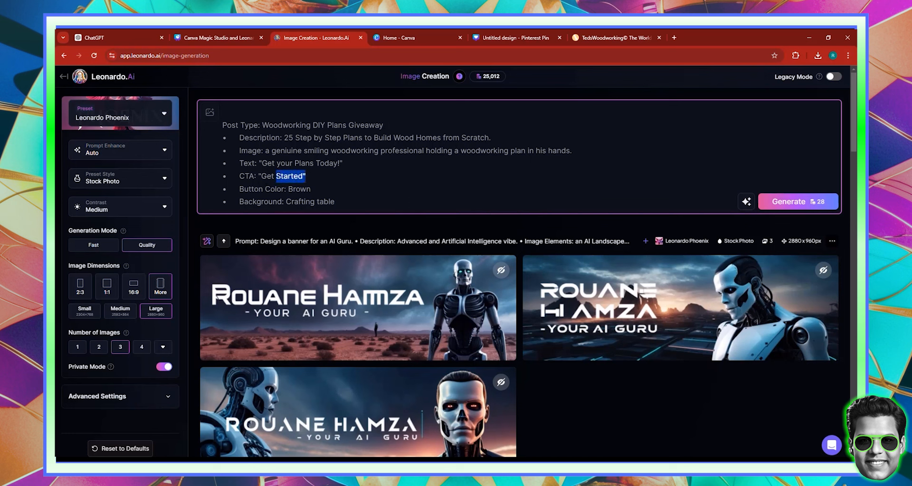
key(BackSpace)
text(The Plans)
Remove the "Background: Crafting table" line from the end of the prompt.
double_click(304, 190)
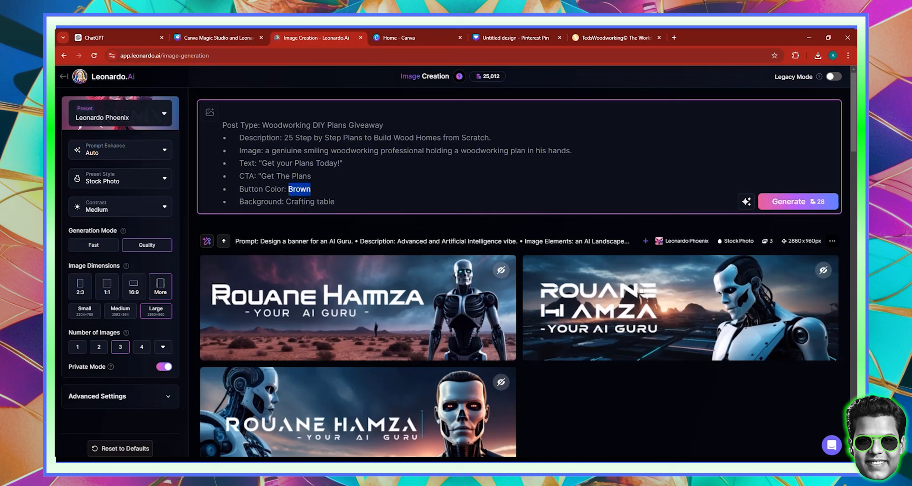
drag(335, 202, 186, 204)
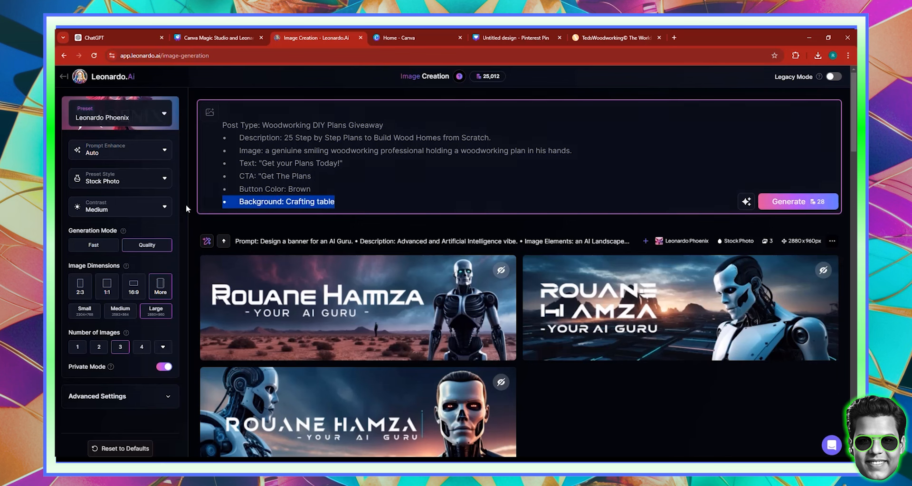
key(BackSpace)
key(BackSpace)
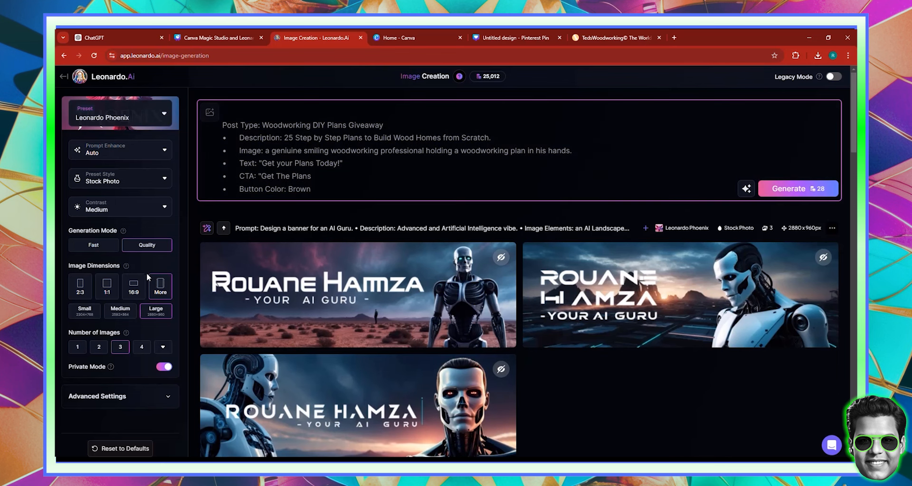
Set the image dimensions to a 2:3 aspect ratio at 1344×2016 pixels and generate the three pin images.
click(159, 288)
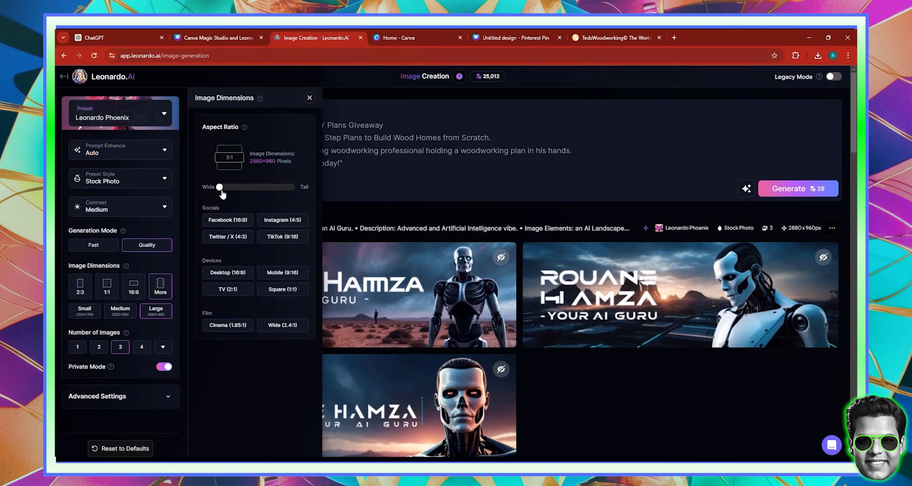
drag(222, 190, 279, 192)
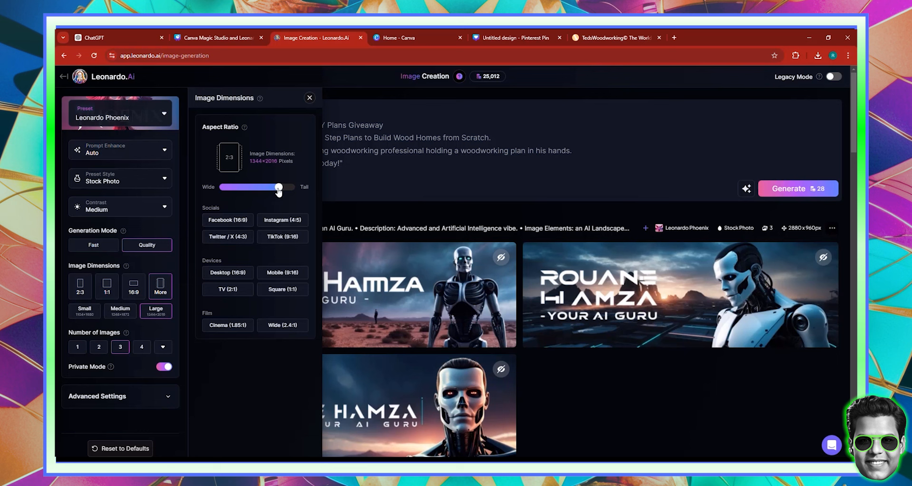
click(789, 191)
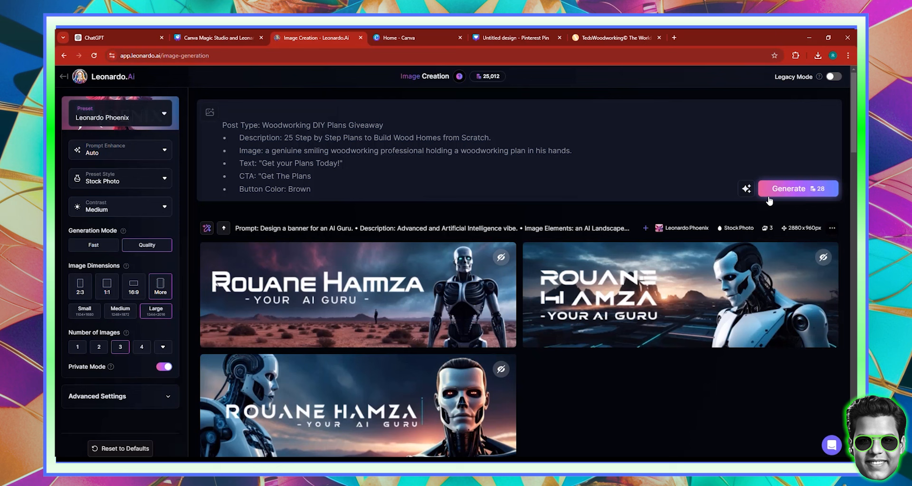
click(792, 193)
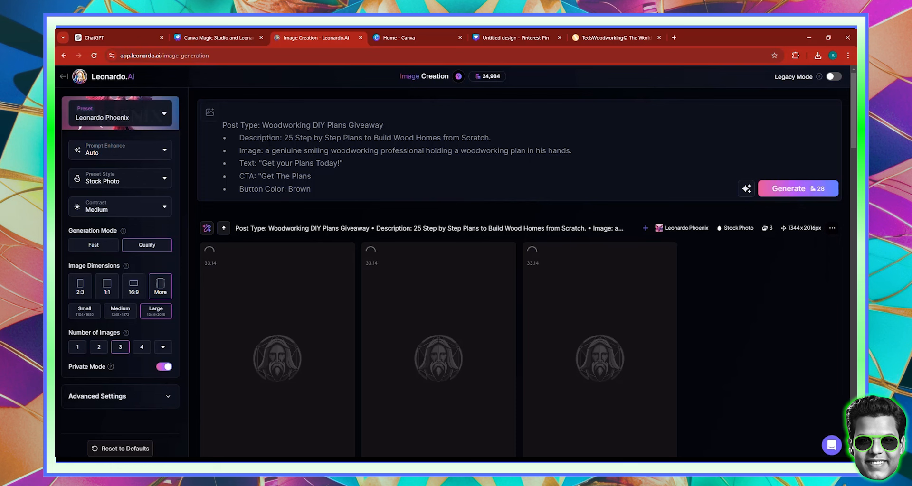
scroll(519, 272, down, 1)
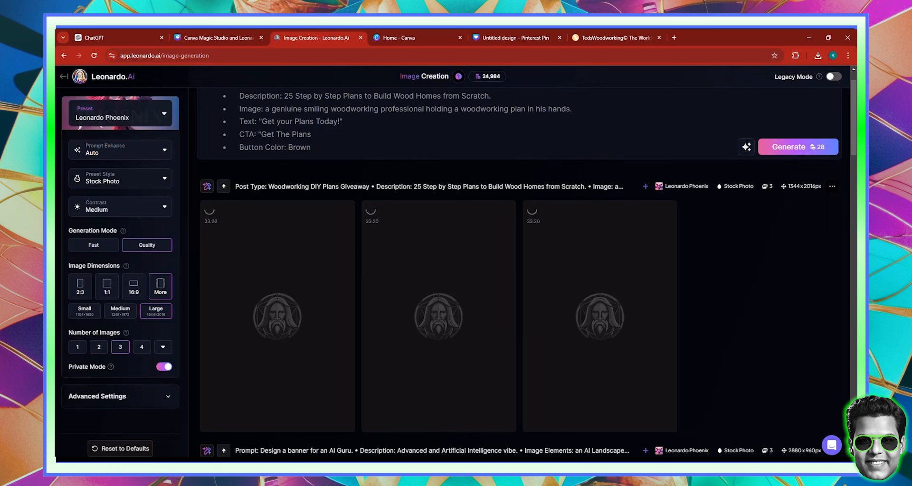
Switch to the untitled Pinterest Pin design in Canva and rename it "woodworking pin".
click(482, 34)
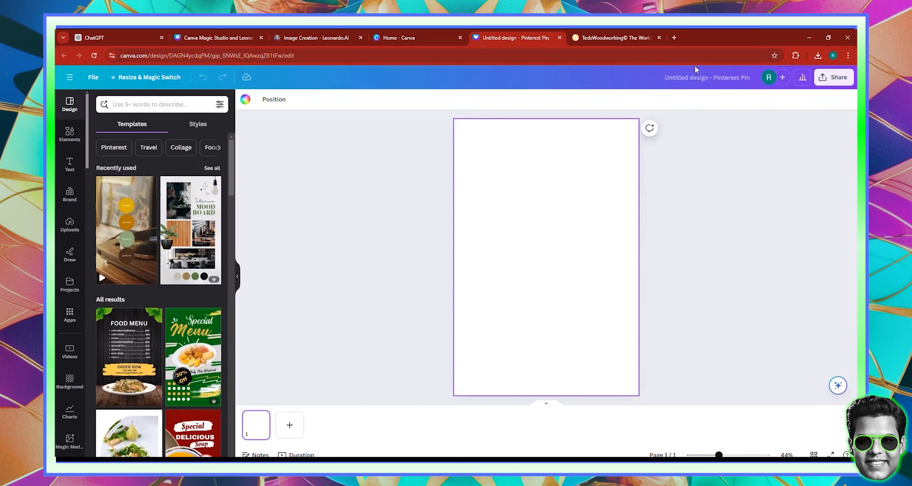
click(707, 75)
text(woodworking)
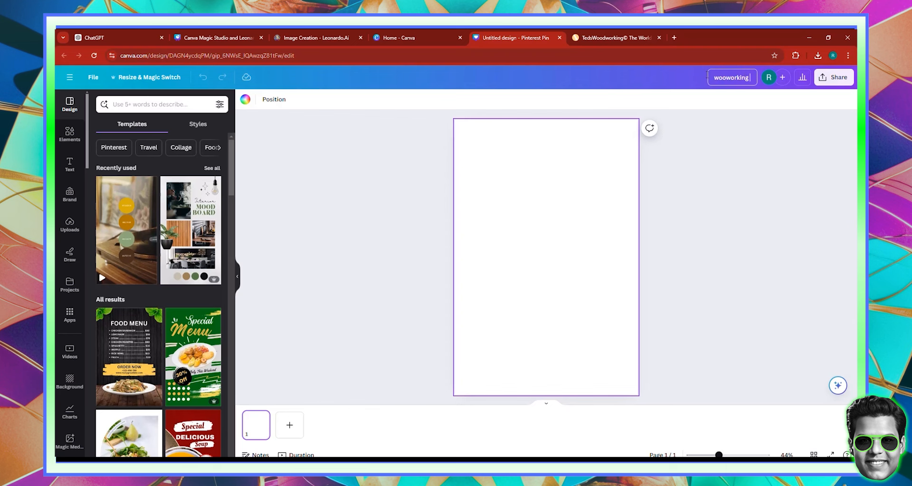
key(BackSpace)
key(BackSpace)
key(BackSpace)
key(BackSpace)
key(BackSpace)
key(BackSpace)
key(BackSpace)
text(dworking pin)
Back in Leonardo.Ai, change the preset style to Creative and generate another batch of images from the same prompt.
click(349, 34)
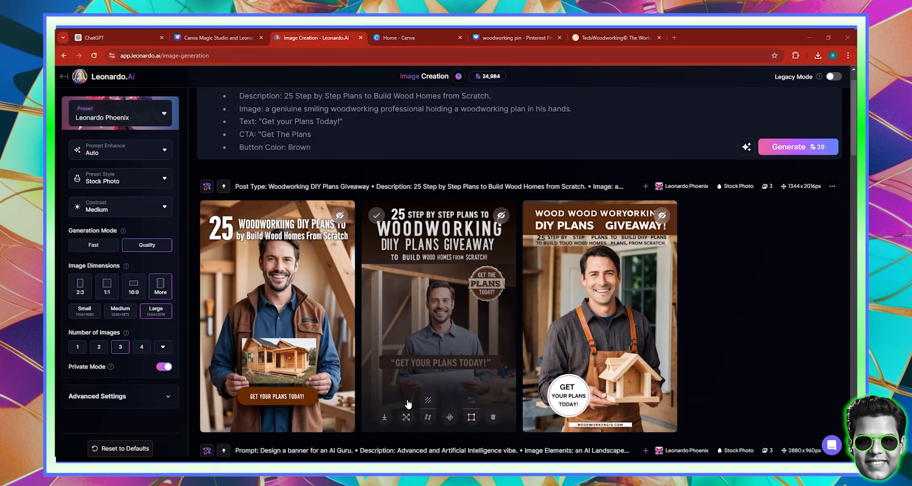
click(138, 183)
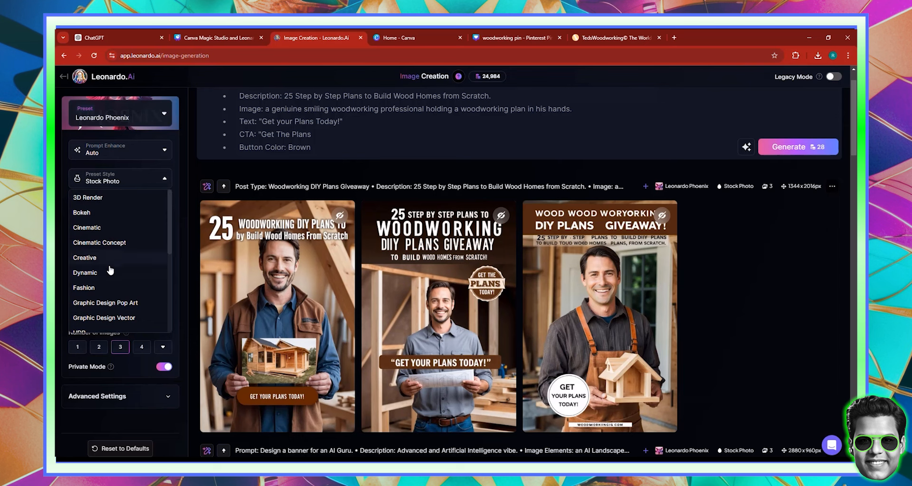
scroll(95, 273, up, 1)
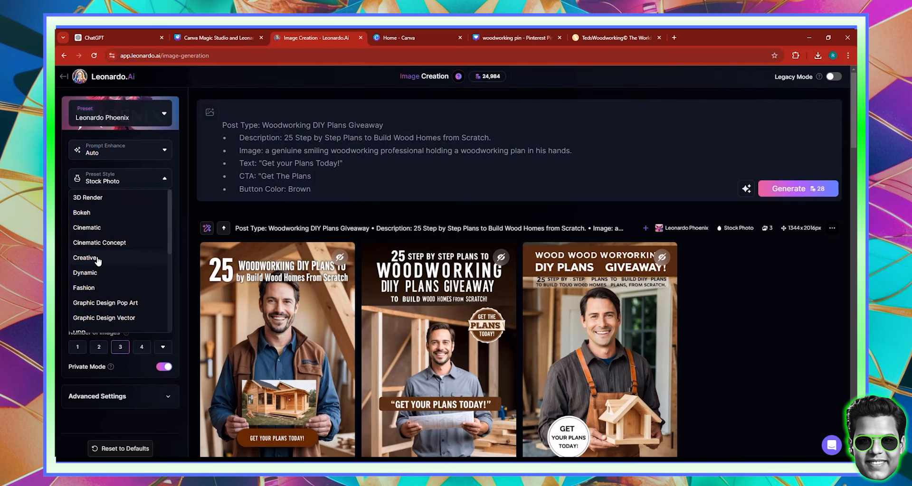
click(95, 258)
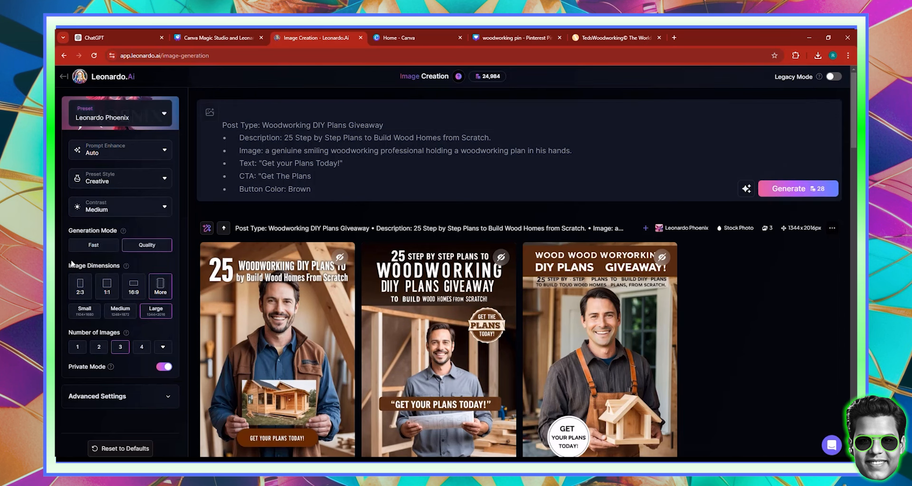
click(791, 190)
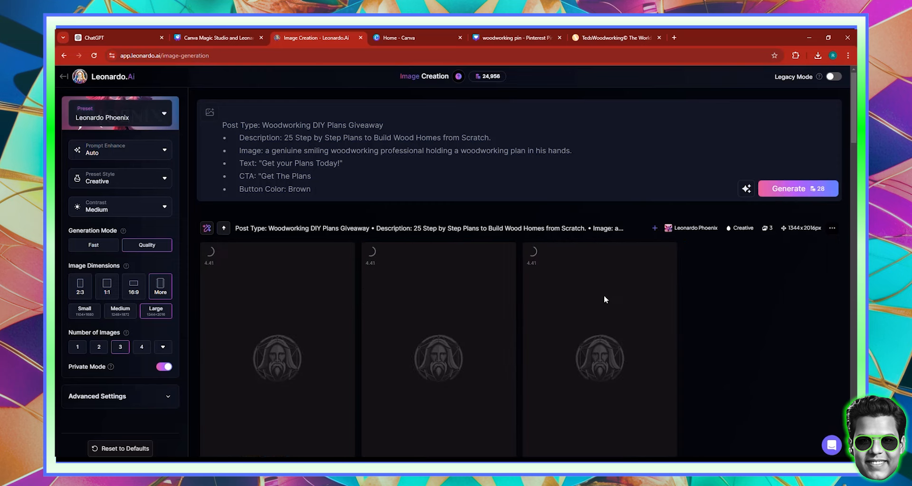
Examine the Stock Photo pin images and the new Creative batch, comparing their wording, layout and imagery.
scroll(606, 300, down, 5)
scroll(604, 299, down, 2)
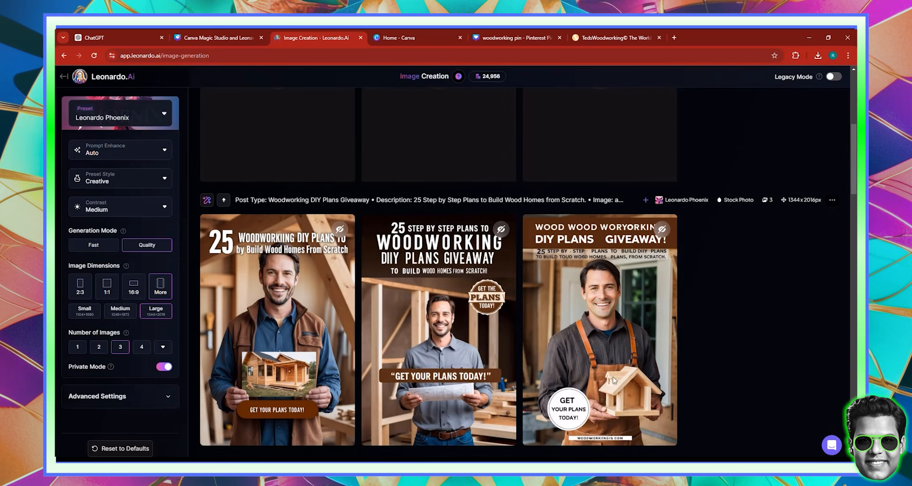
mouse_move(612, 373)
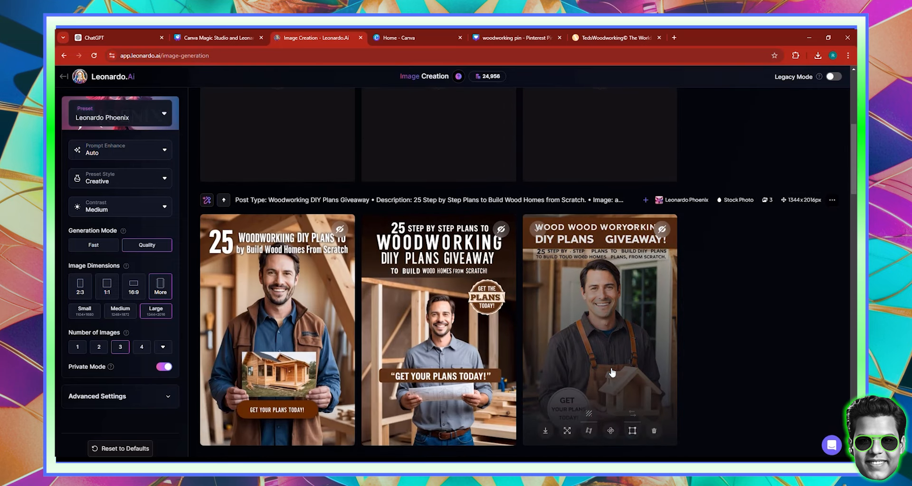
mouse_move(600, 255)
scroll(601, 255, up, 7)
scroll(601, 255, down, 5)
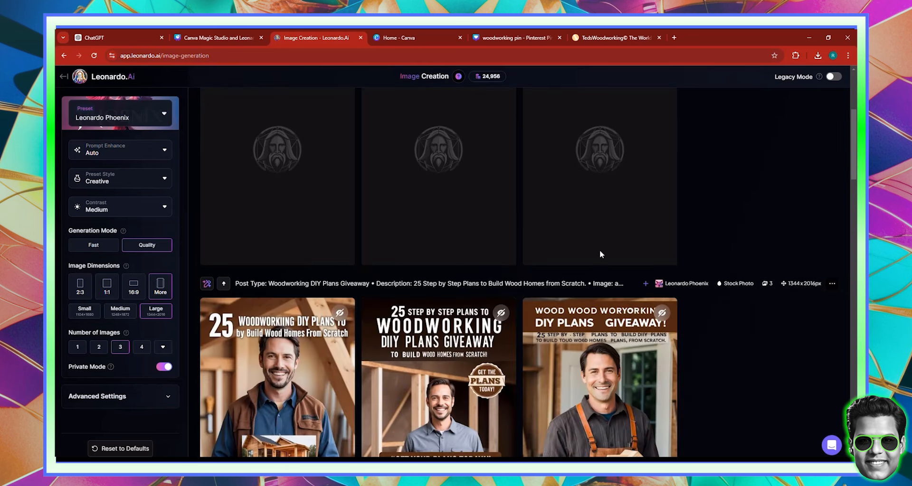
scroll(599, 254, down, 3)
scroll(374, 225, up, 5)
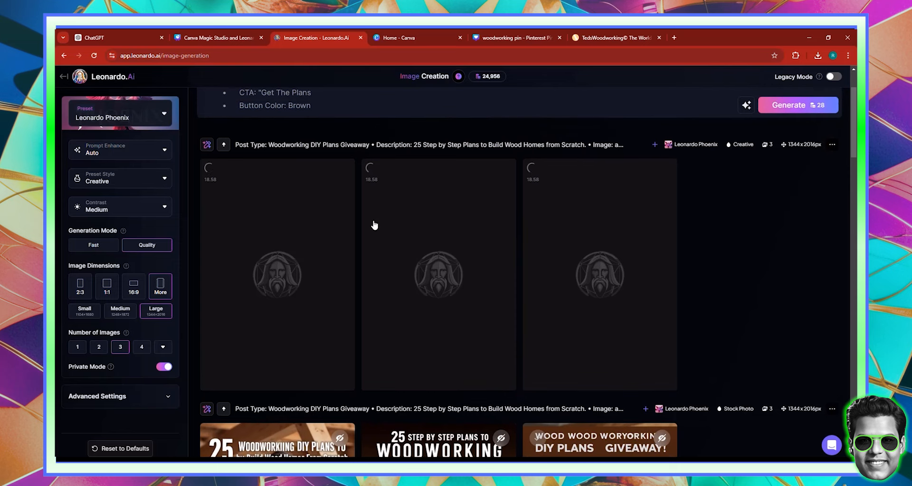
scroll(418, 258, down, 2)
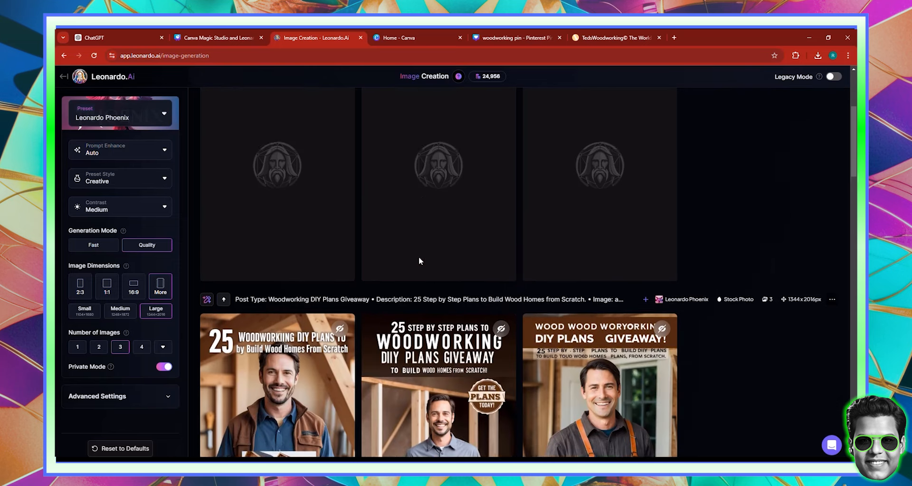
scroll(419, 260, down, 1)
scroll(612, 301, down, 2)
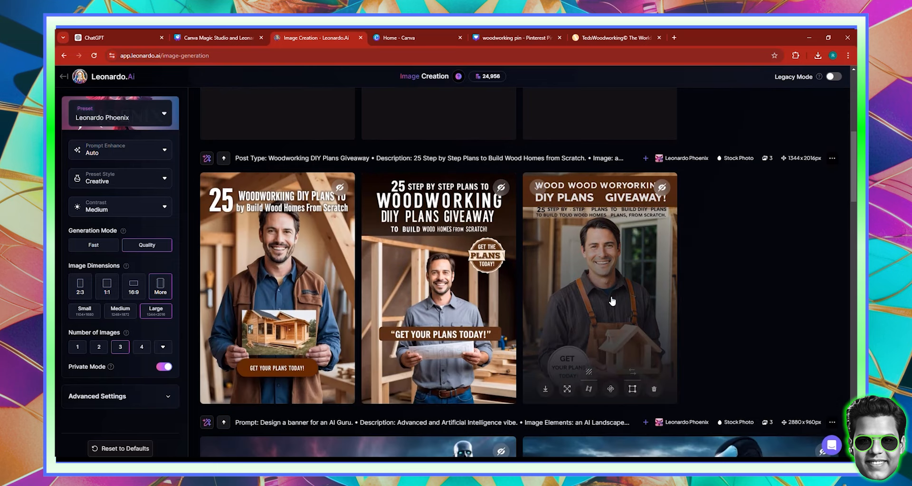
scroll(785, 314, up, 5)
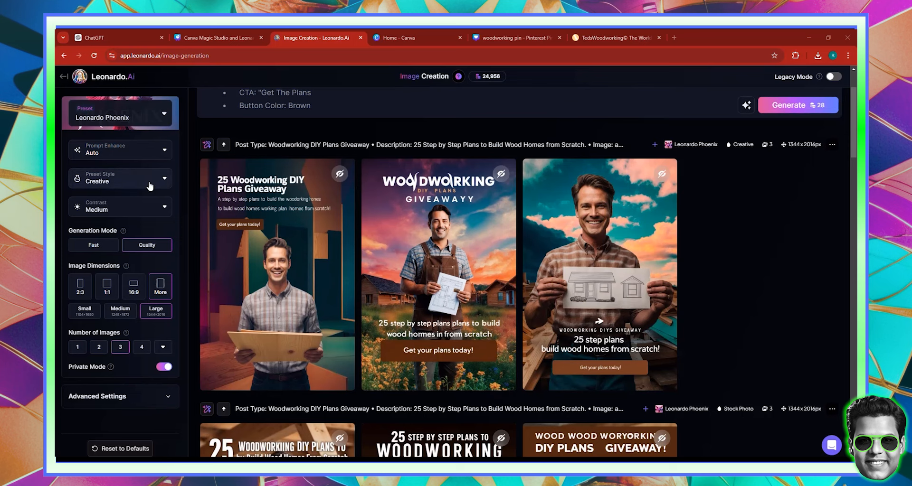
Set the preset style back to Stock Photo and download the chosen woodworking giveaway image from the Stock Photo batch.
click(95, 180)
scroll(140, 255, down, 2)
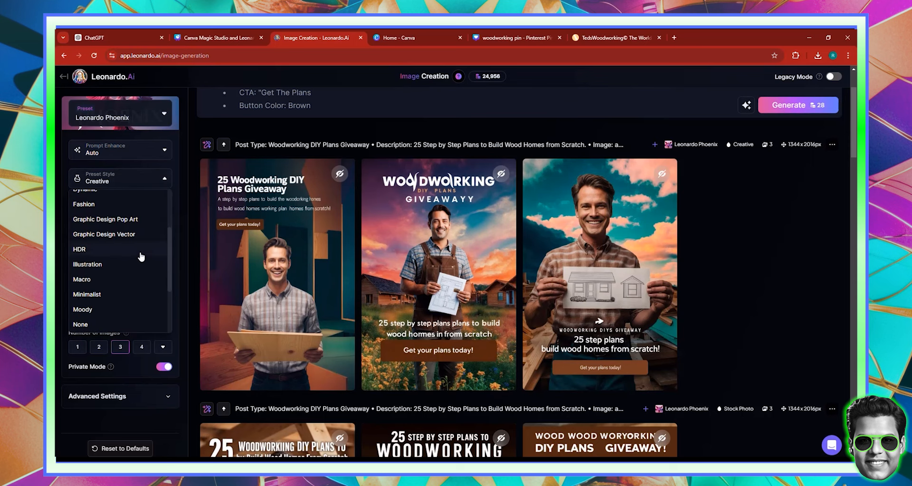
scroll(120, 306, down, 2)
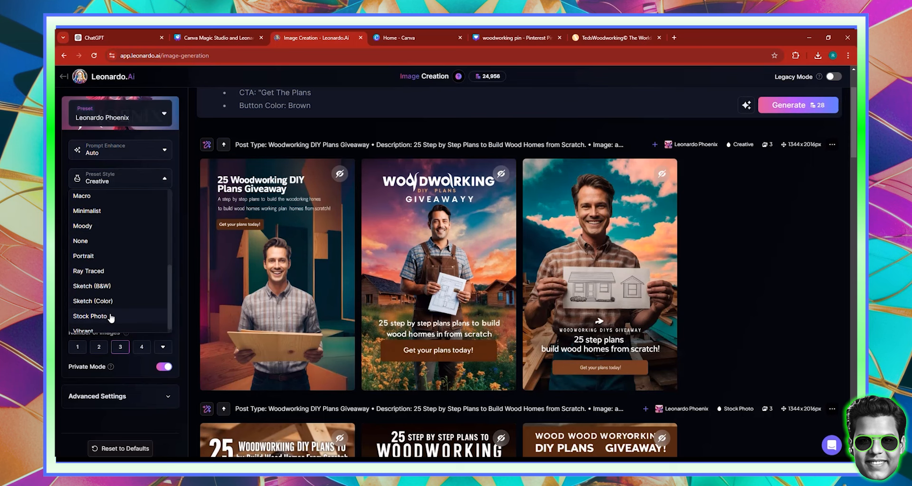
click(112, 317)
scroll(606, 314, down, 4)
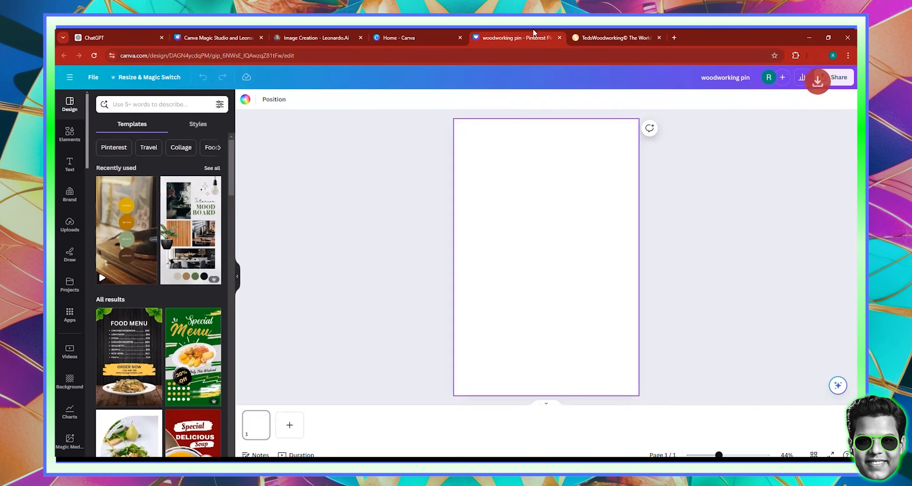
Switch to the woodworking pin design in Canva and upload the downloaded giveaway image.
click(534, 35)
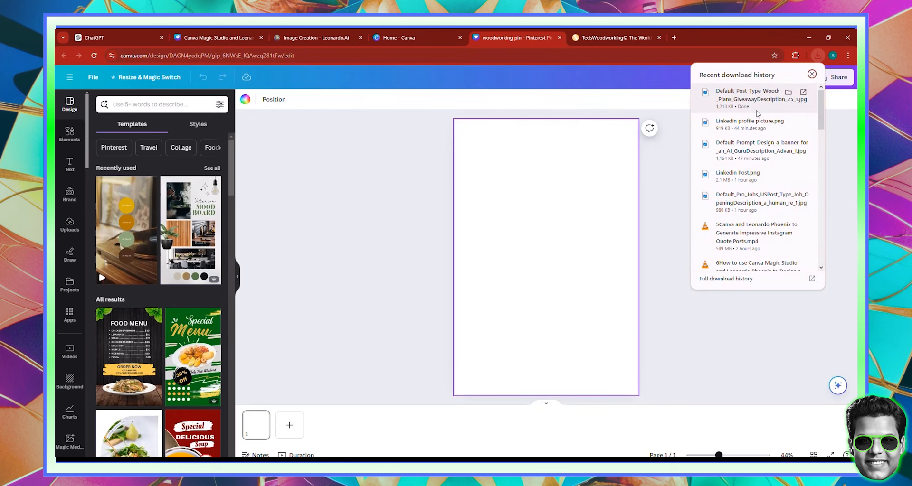
drag(760, 95, 173, 259)
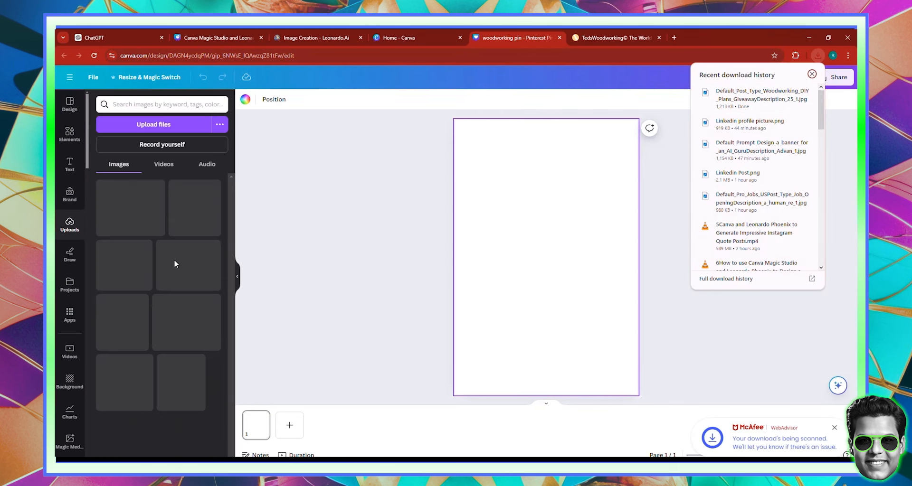
drag(712, 109, 357, 228)
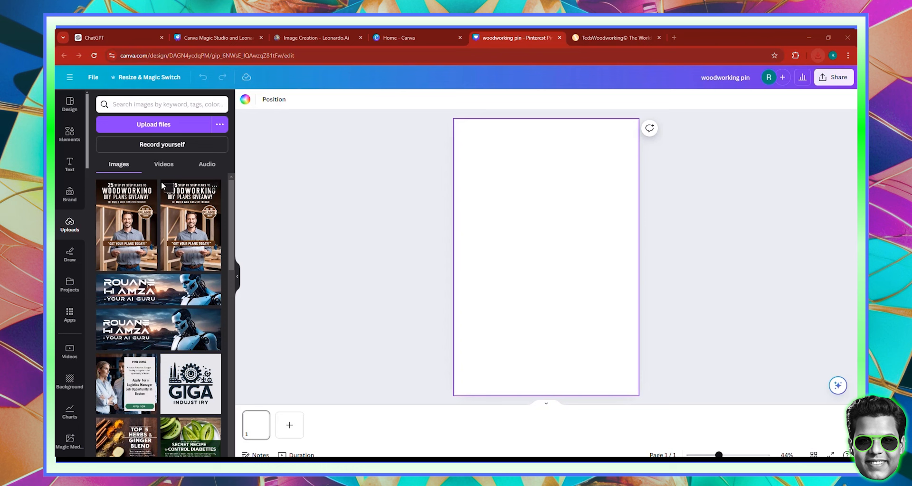
Add the uploaded woodworking image to the blank page and set it as the background.
click(135, 222)
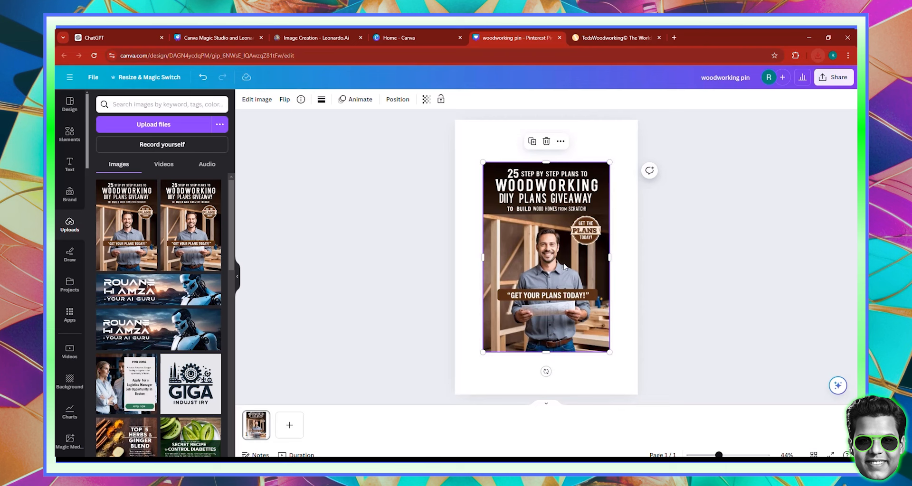
right_click(540, 242)
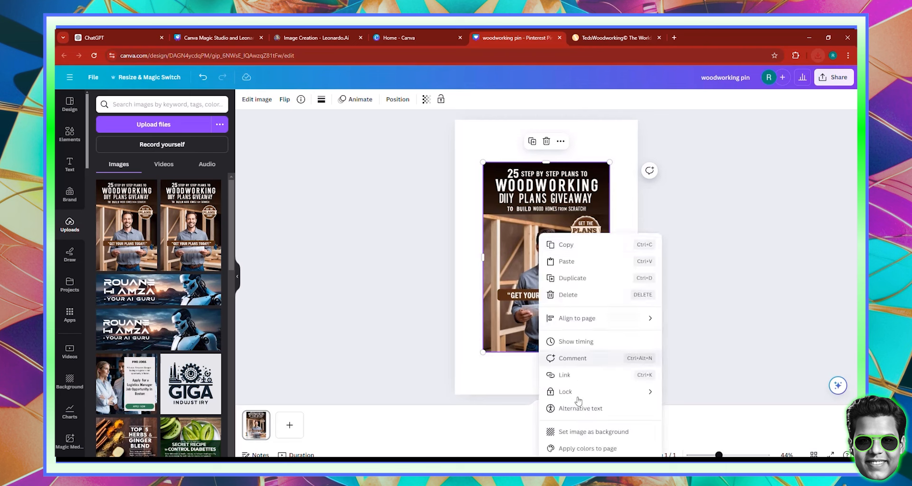
click(582, 431)
click(617, 386)
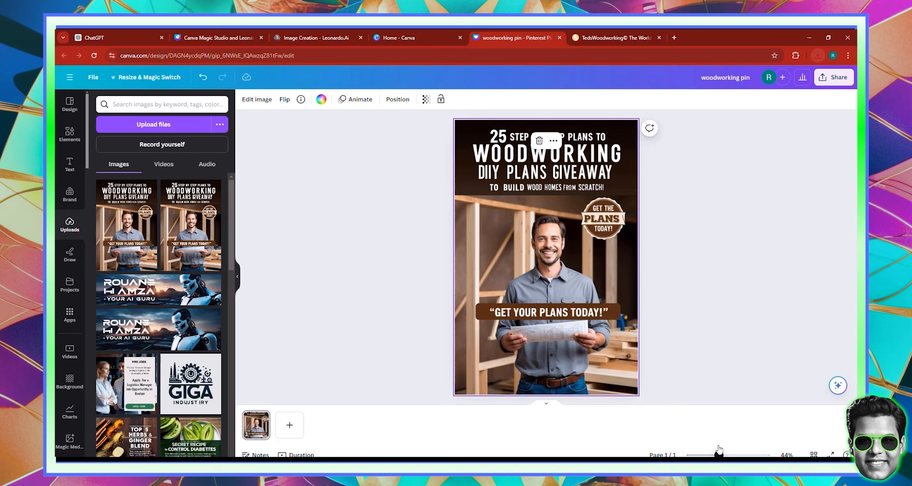
Use Grab Text on the background image to extract the headline block and the "GET YOUR PLANS TODAY!" text as editable text.
drag(719, 455, 727, 455)
scroll(631, 380, up, 2)
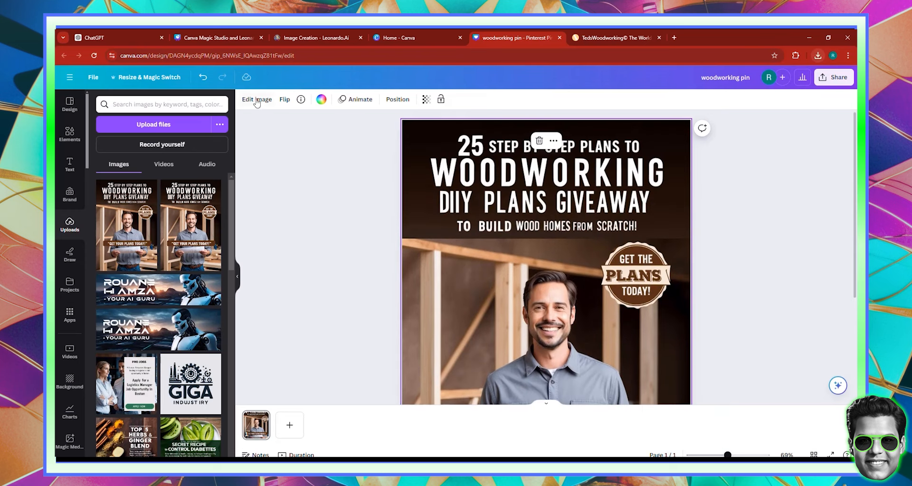
click(256, 99)
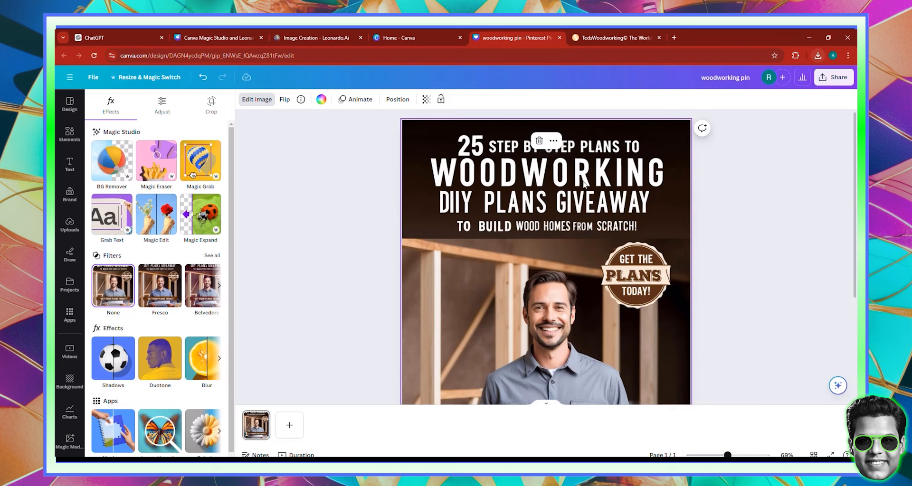
click(110, 225)
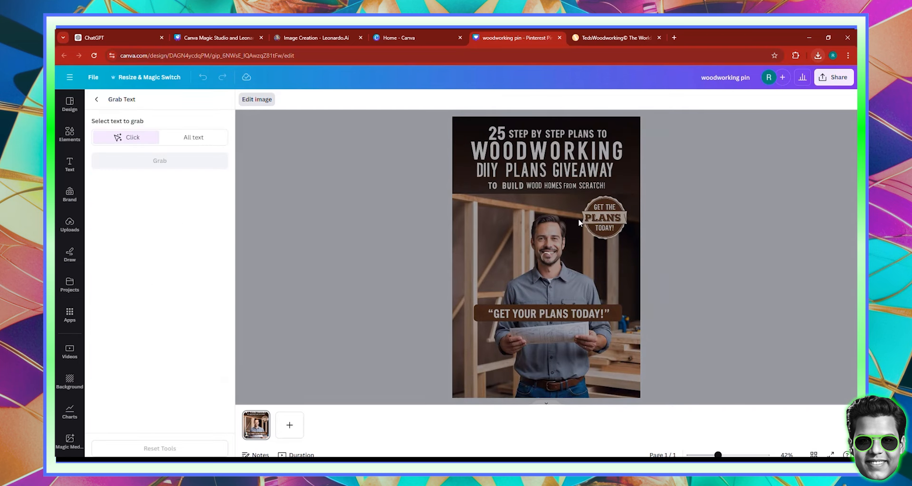
scroll(604, 250, up, 3)
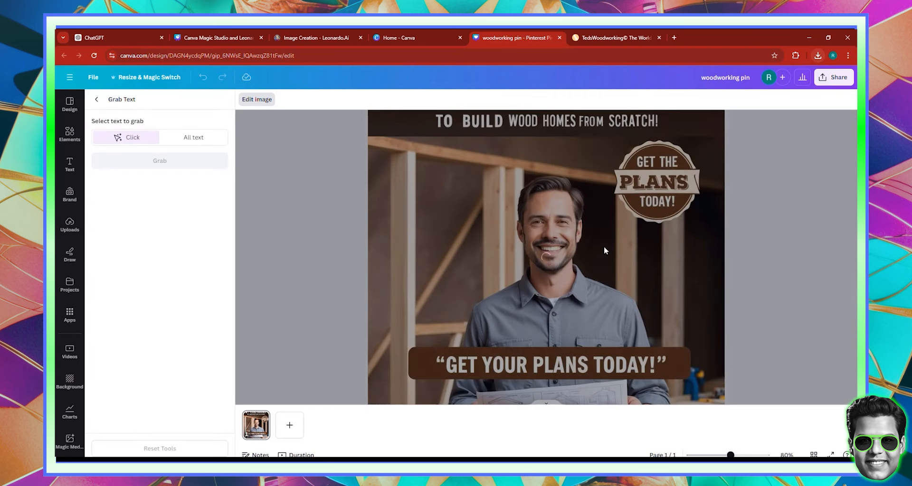
scroll(605, 247, up, 3)
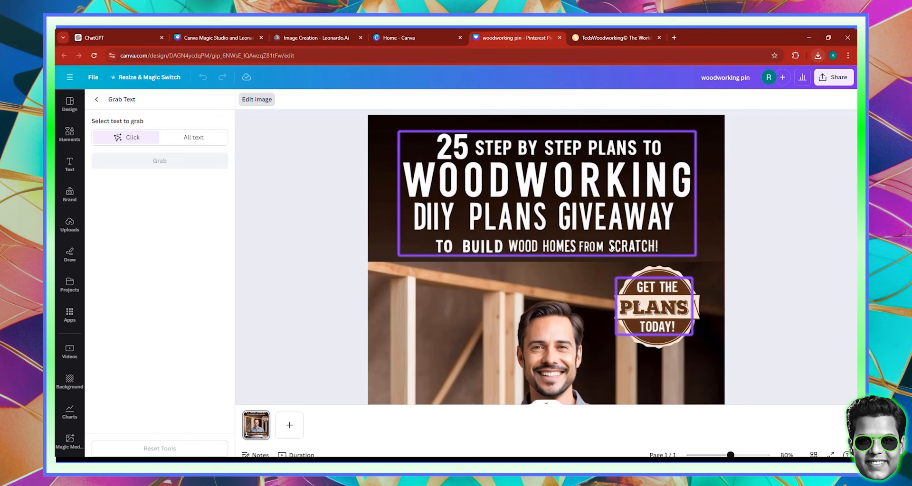
click(611, 246)
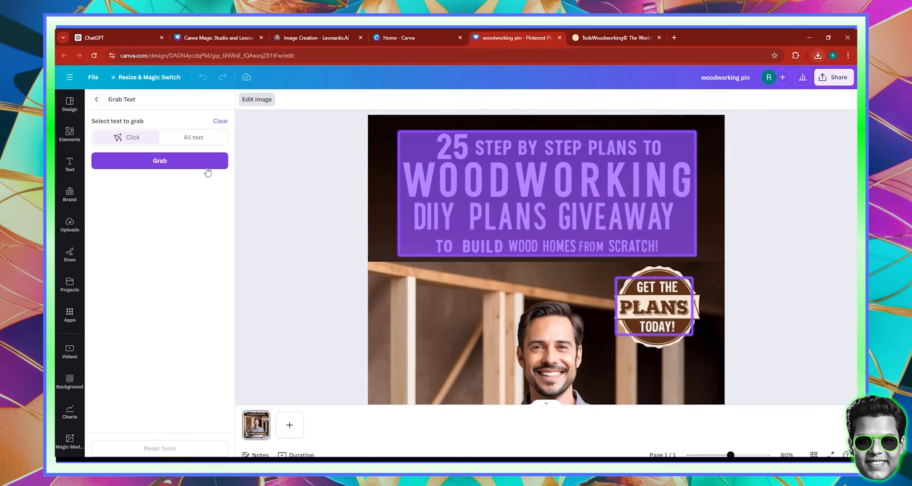
scroll(425, 232, down, 5)
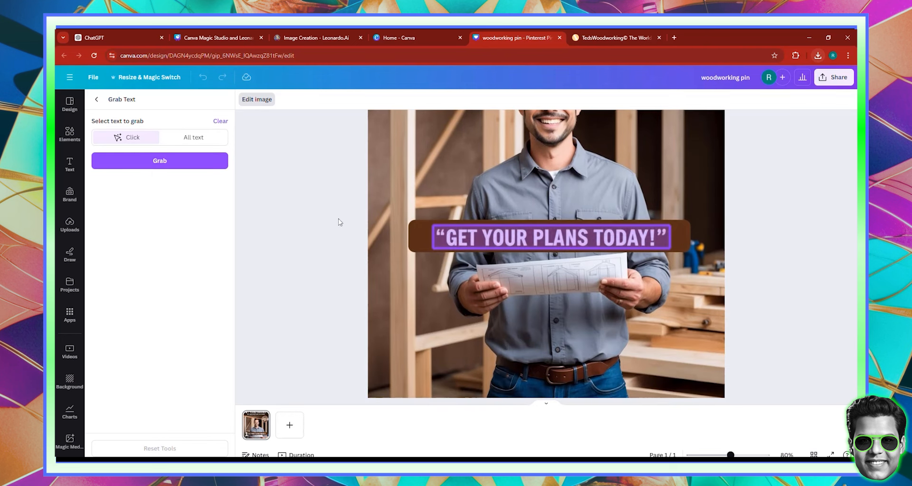
scroll(340, 221, up, 2)
click(160, 160)
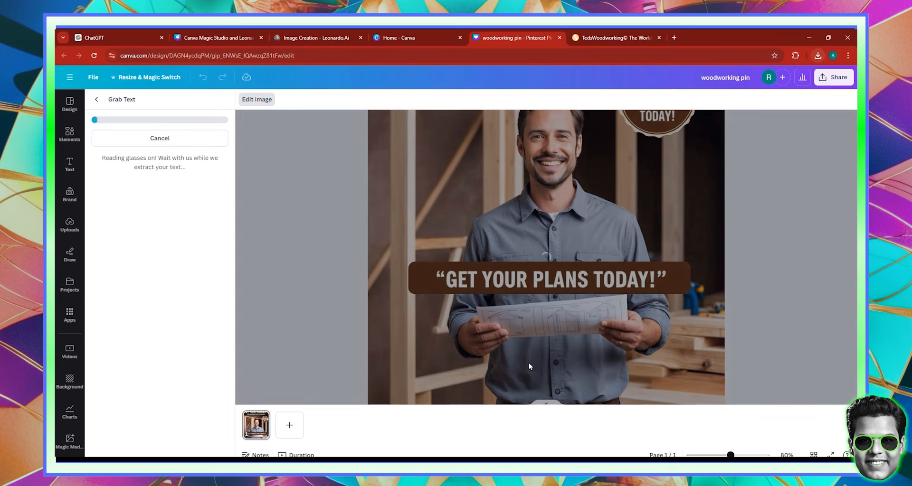
scroll(580, 294, up, 2)
scroll(581, 308, up, 2)
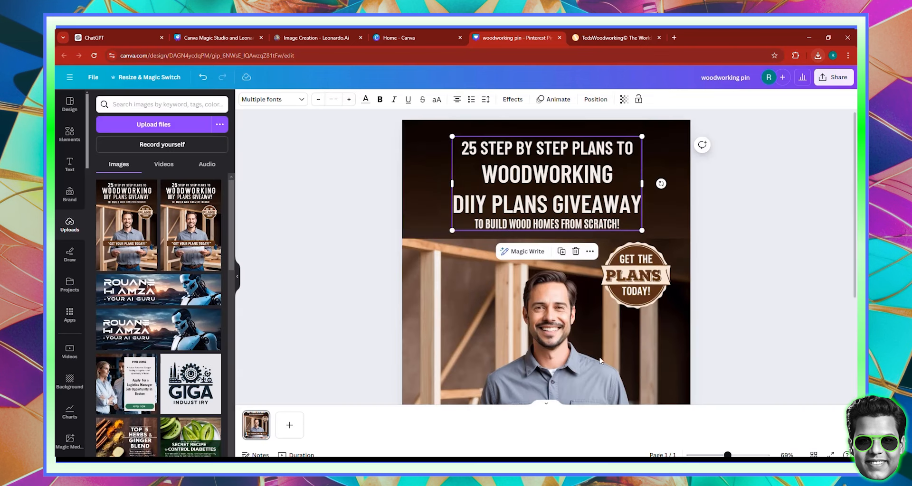
click(794, 307)
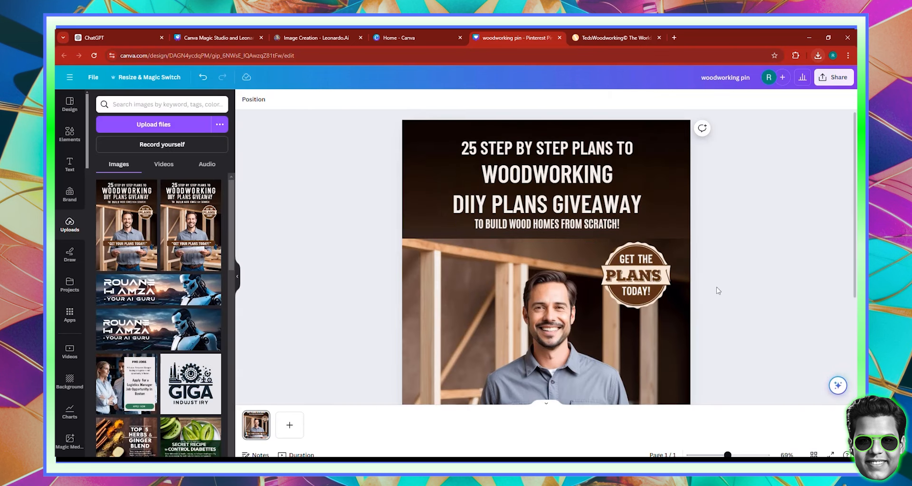
Correct the misspelled "DIIY" to "DIY" in the headline text.
click(476, 205)
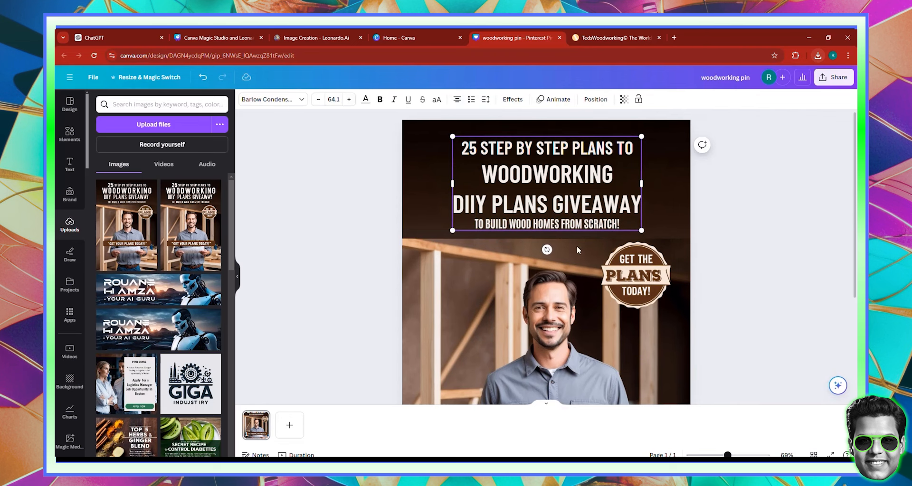
key(BackSpace)
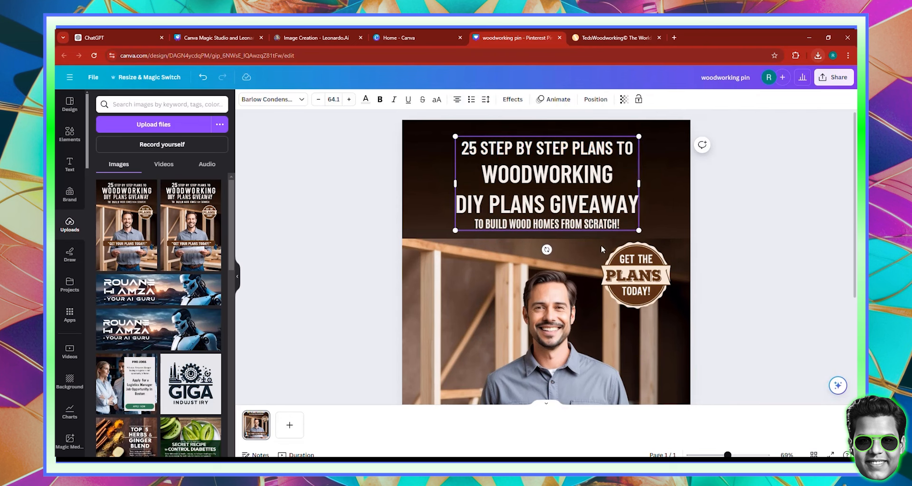
click(834, 252)
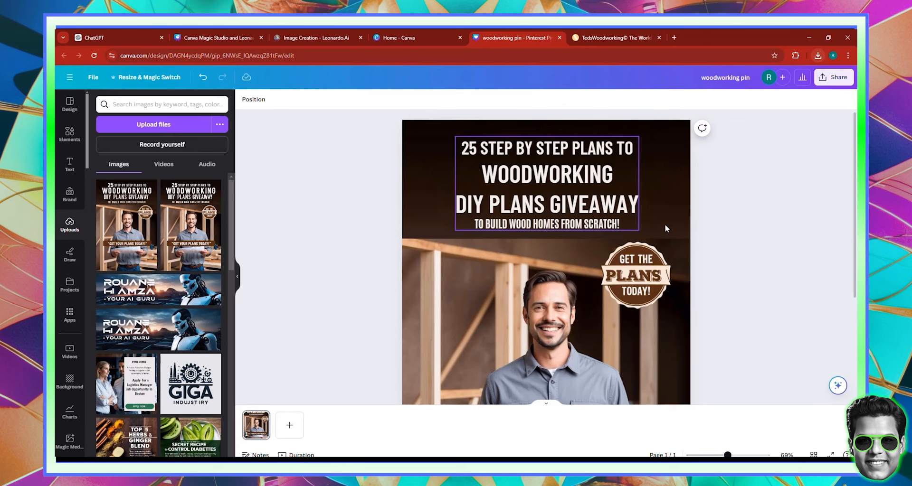
Enlarge the headline text box and reposition it to fill the dark area above the photo.
click(636, 230)
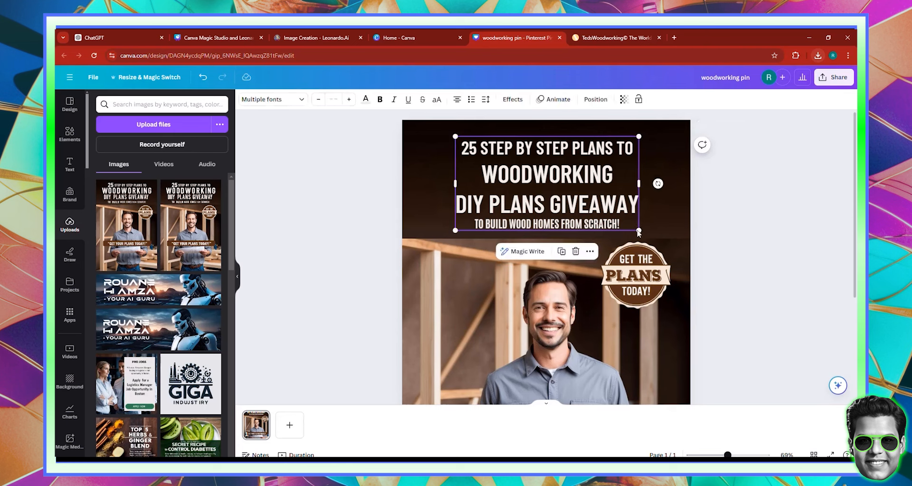
drag(636, 231, 614, 215)
drag(661, 235, 653, 230)
drag(579, 203, 581, 207)
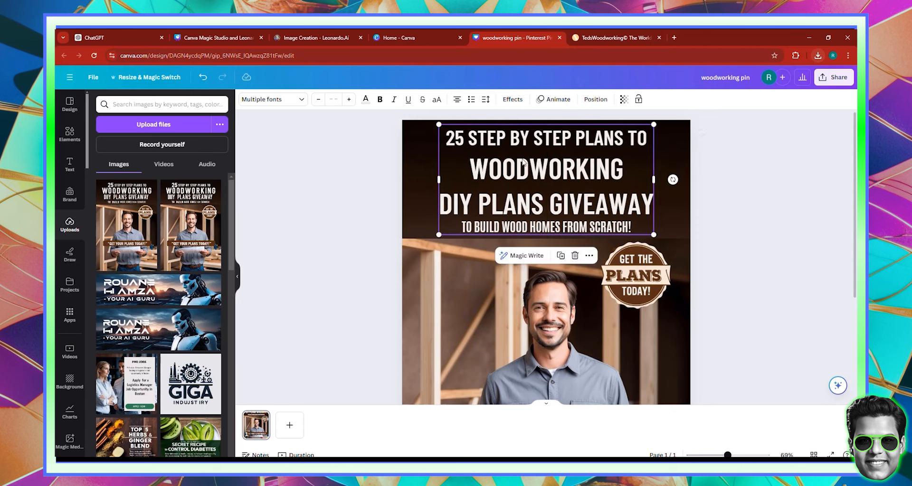
Widen the letter spacing of the headline text slightly.
click(485, 100)
drag(504, 135, 509, 137)
click(720, 222)
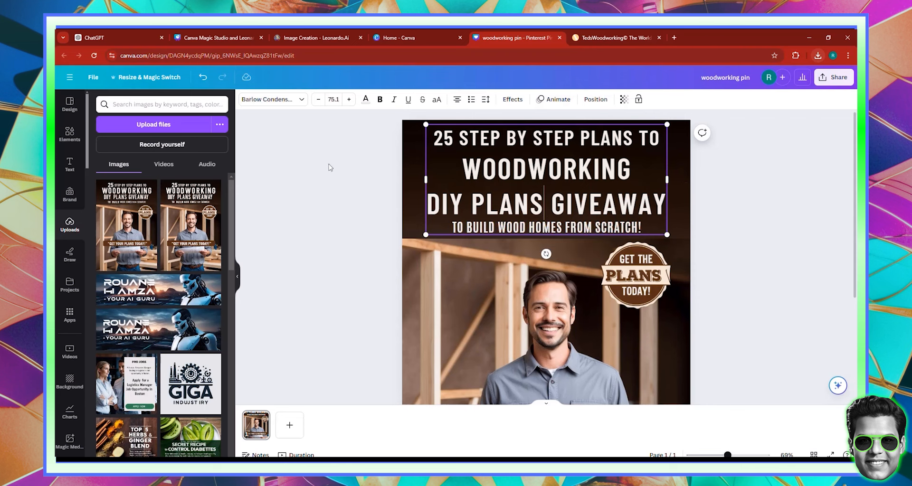
Apply the Lift effect to the headline text and raise its intensity to near the maximum.
click(512, 99)
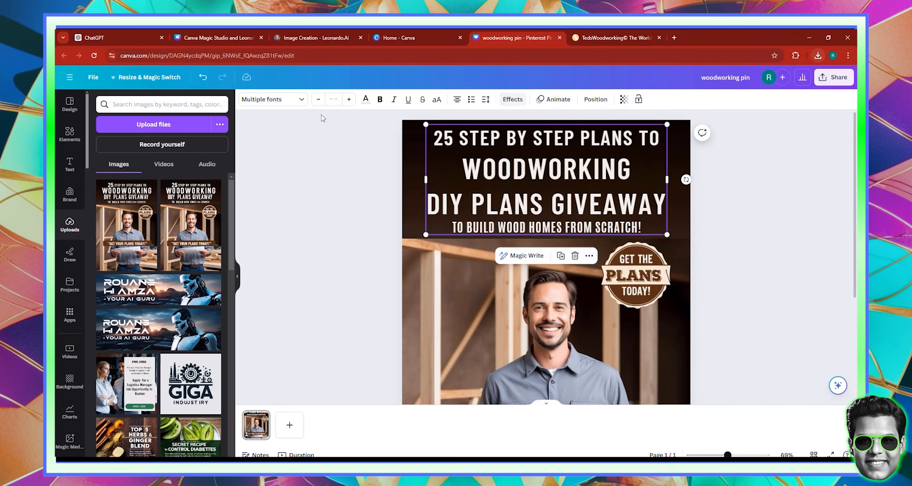
click(206, 154)
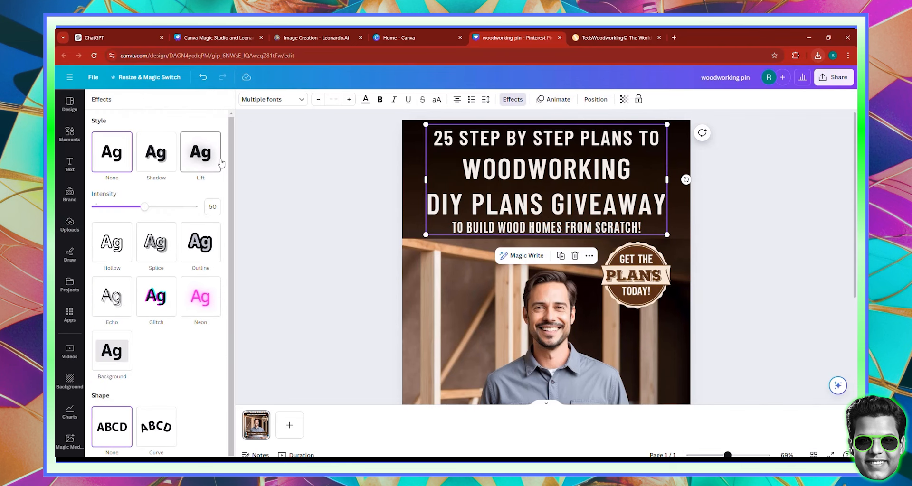
drag(154, 210, 197, 207)
click(310, 222)
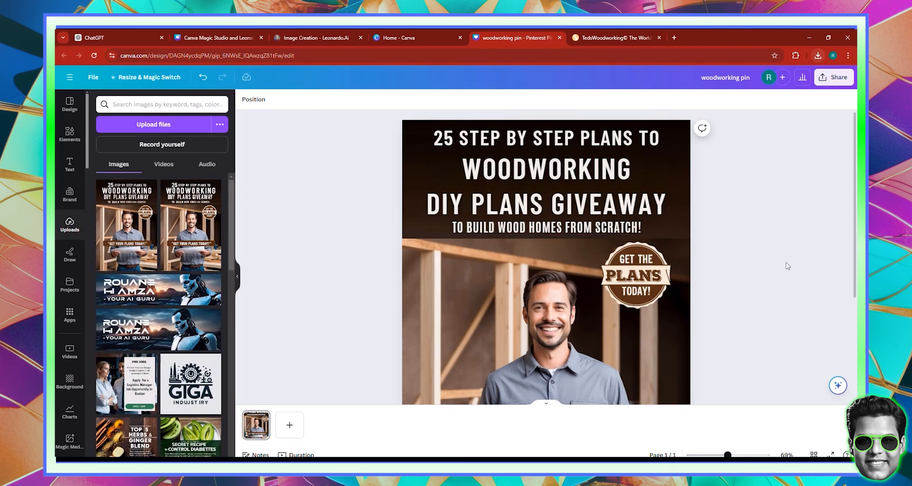
Auto-adjust the background image's colors and set its contrast to -29.
scroll(787, 266, down, 2)
click(551, 258)
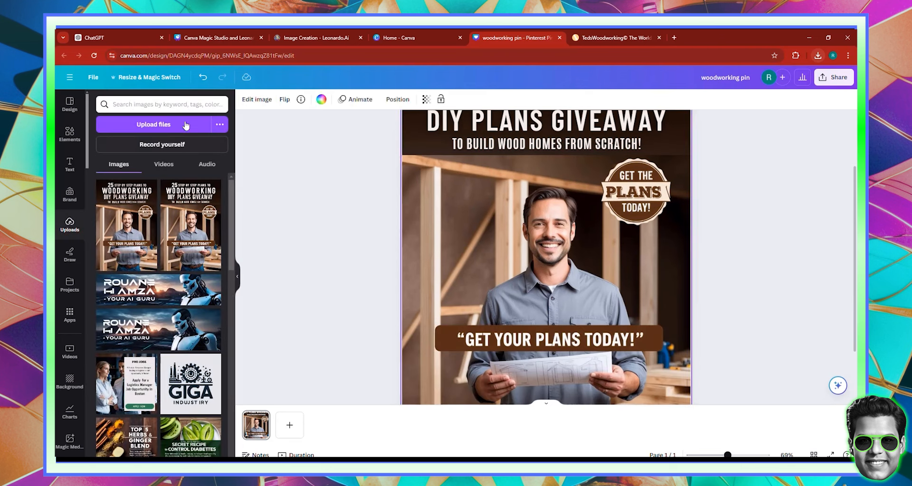
click(256, 100)
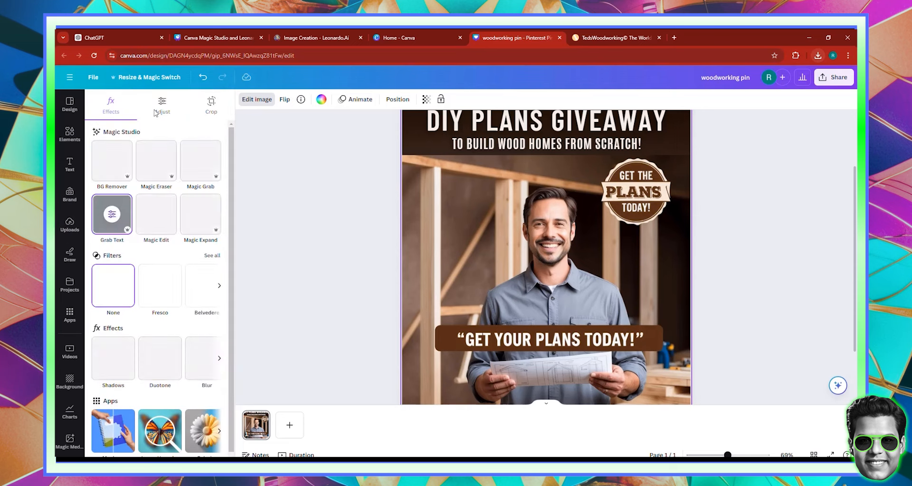
click(161, 105)
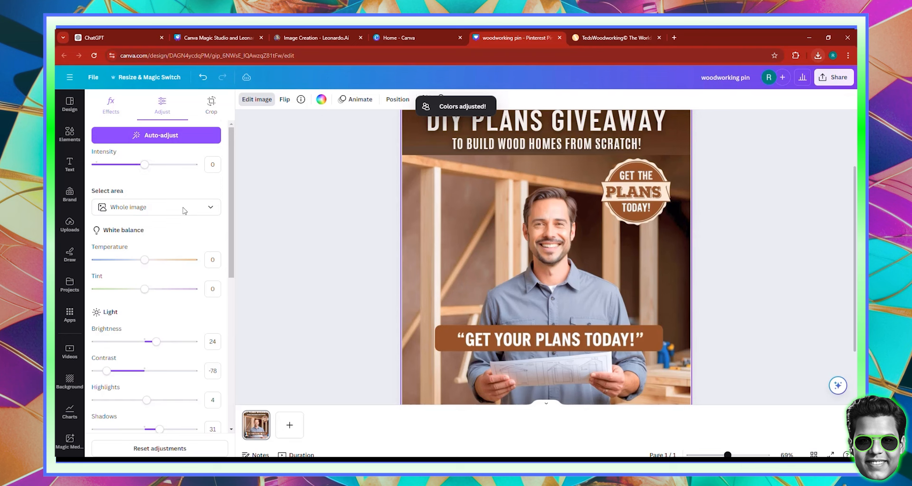
scroll(178, 228, down, 6)
scroll(145, 303, up, 5)
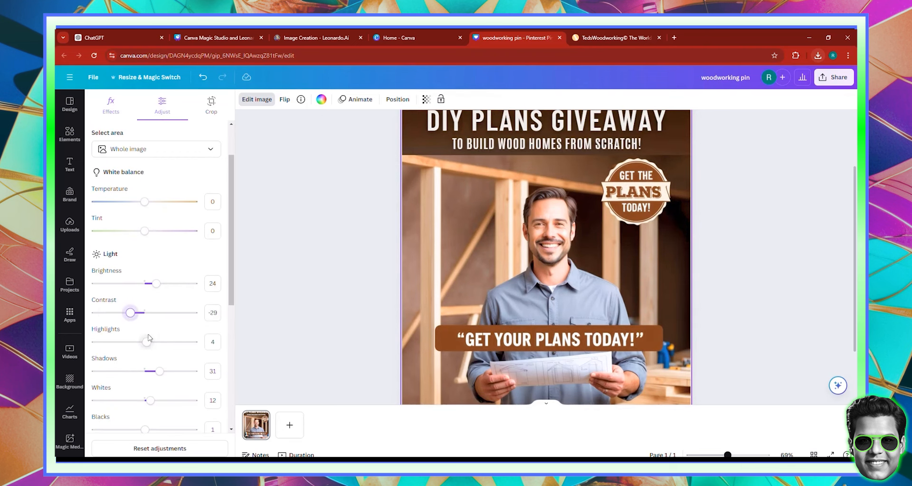
Set the background image's sharpness to 19, clarity to 24, saturation to 18 and blacks to 21.
scroll(143, 333, down, 5)
drag(146, 359, 153, 360)
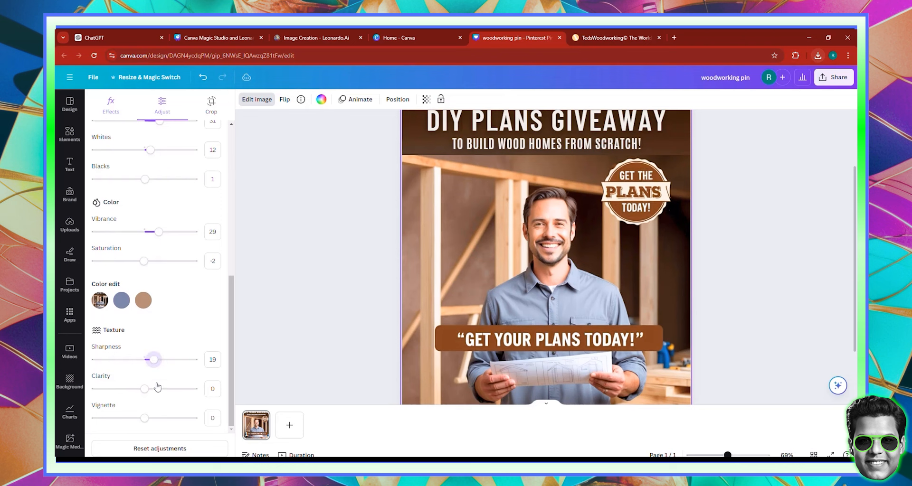
drag(144, 260, 153, 261)
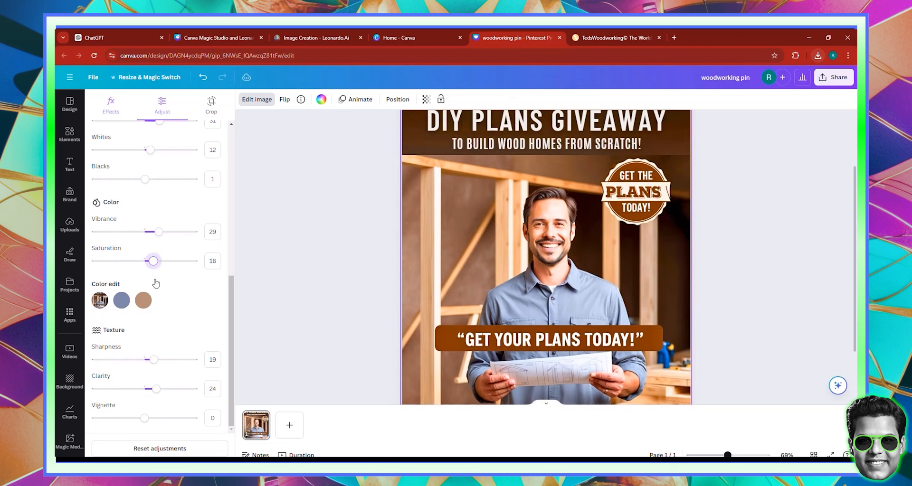
scroll(152, 261, up, 2)
click(155, 264)
scroll(156, 266, up, 2)
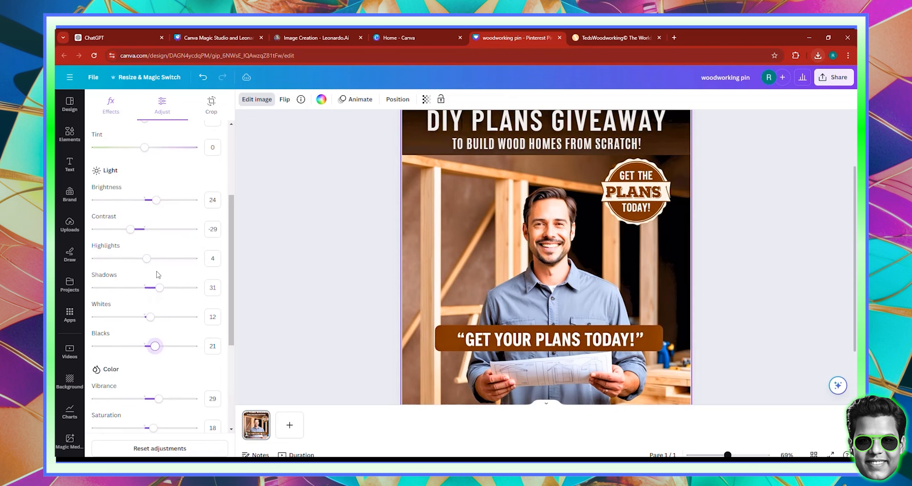
Raise the background image's highlights to 43.
drag(160, 264, 165, 259)
scroll(760, 321, down, 5)
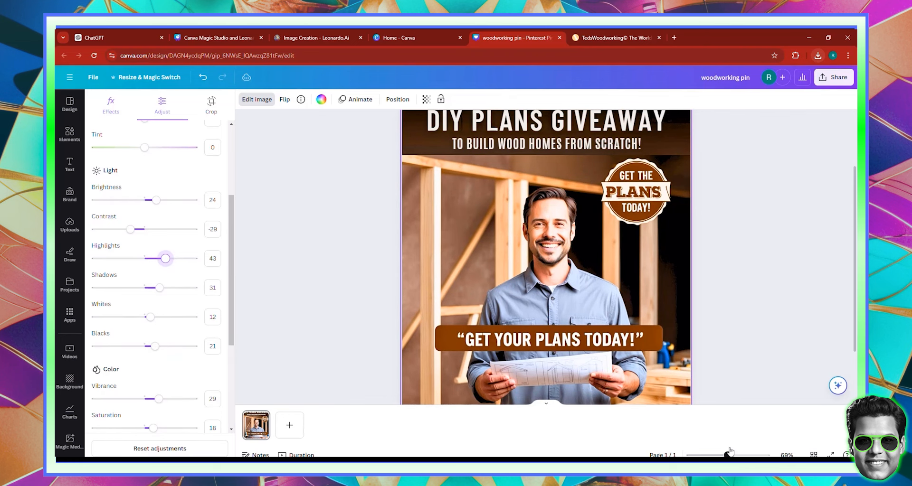
click(659, 294)
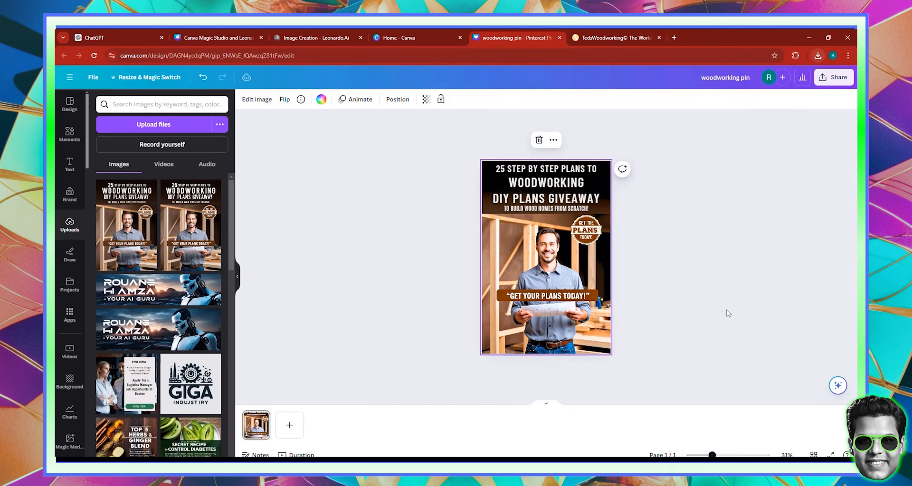
Download the woodworking pin design as a PNG.
click(837, 79)
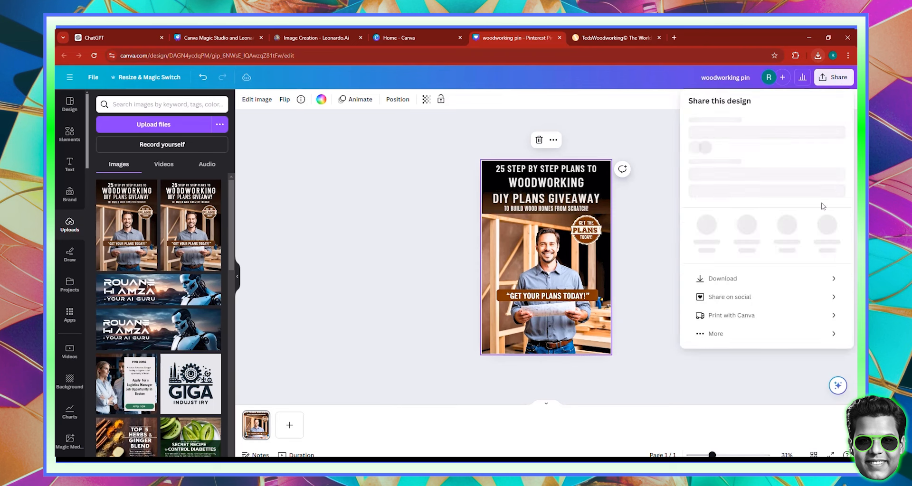
click(722, 298)
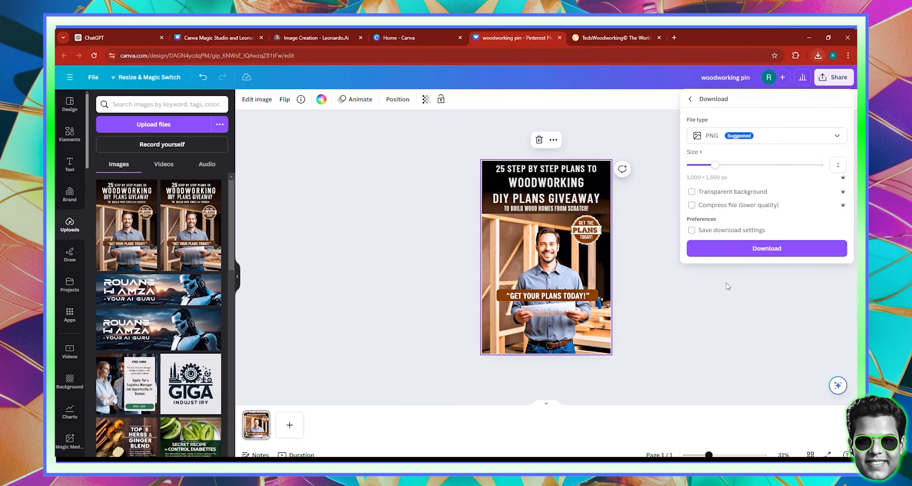
click(735, 248)
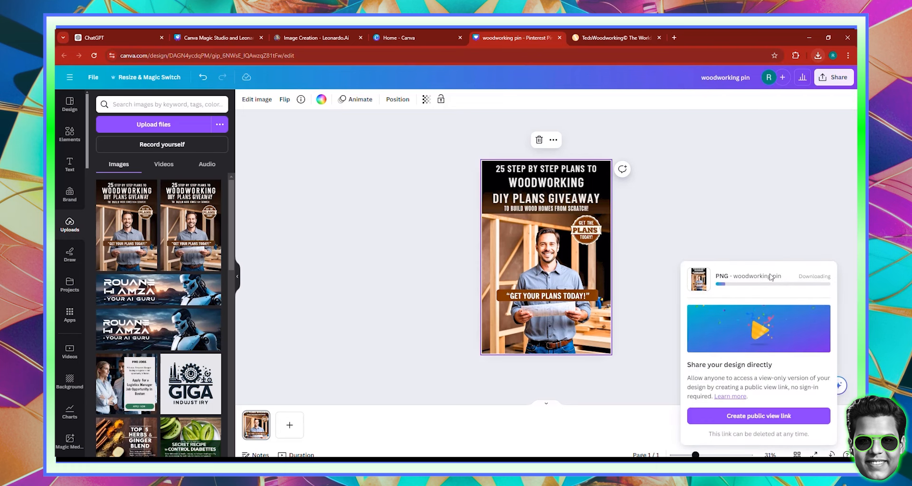
Switch to Leonardo.Ai and change the prompt's post type to "Smoothie Diet to Lose Weight".
click(313, 38)
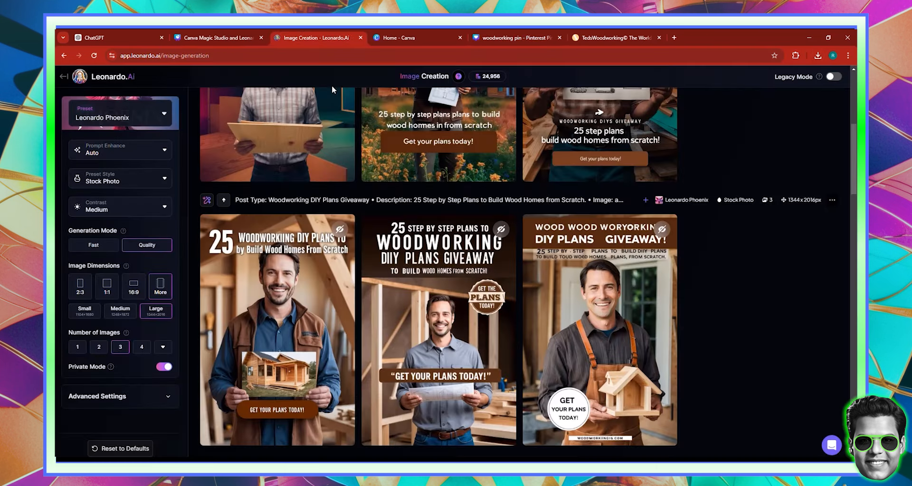
scroll(271, 180, up, 3)
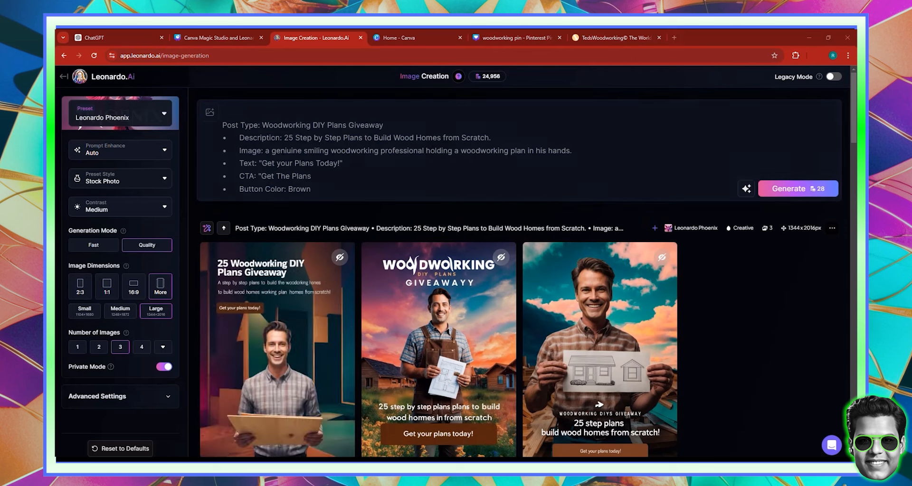
drag(262, 125, 383, 125)
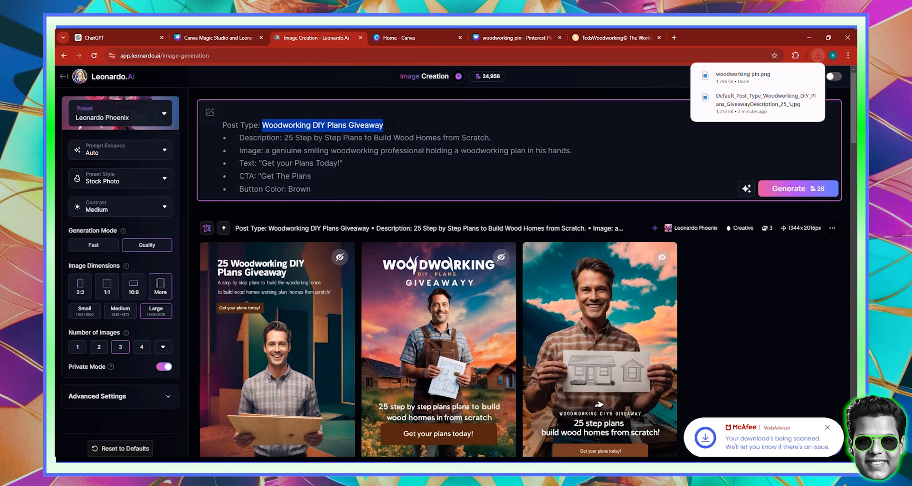
text(S)
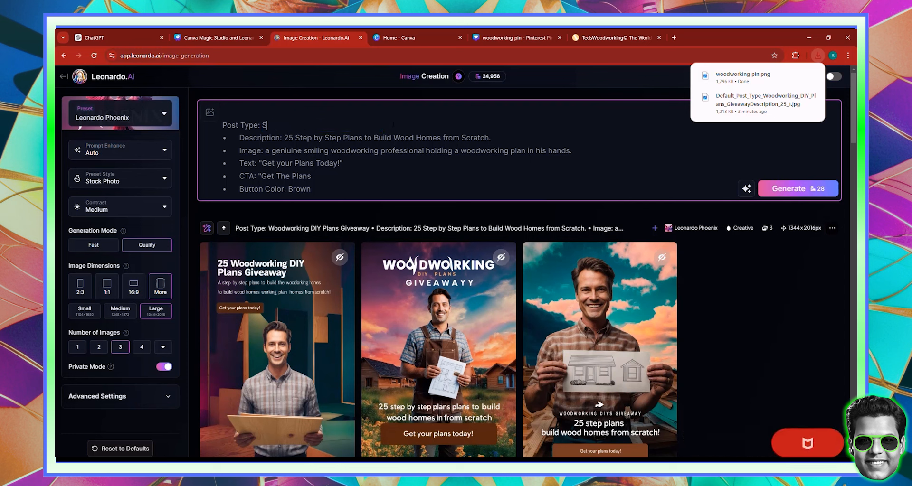
text(moothie )
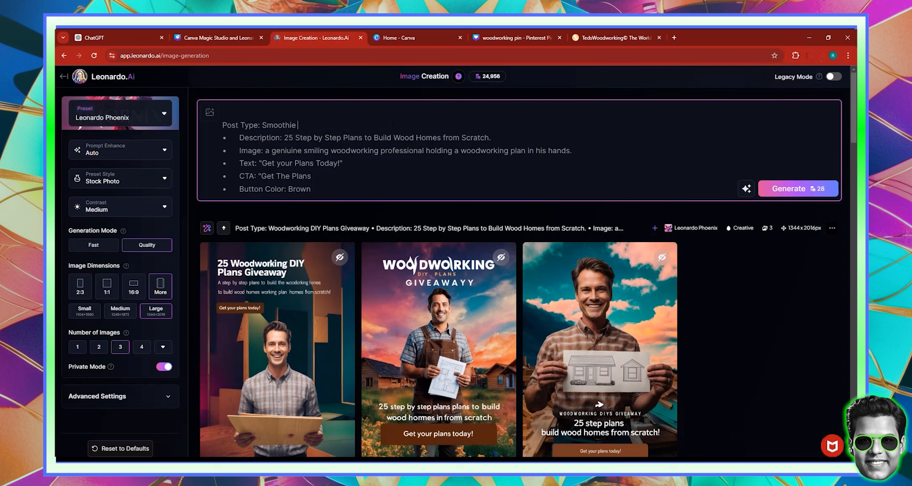
text(Diet to Lose Weight)
Replace the prompt's description with "Making good delicious sweet smoothies at home".
drag(284, 138, 382, 138)
text(Diet)
drag(480, 138, 491, 138)
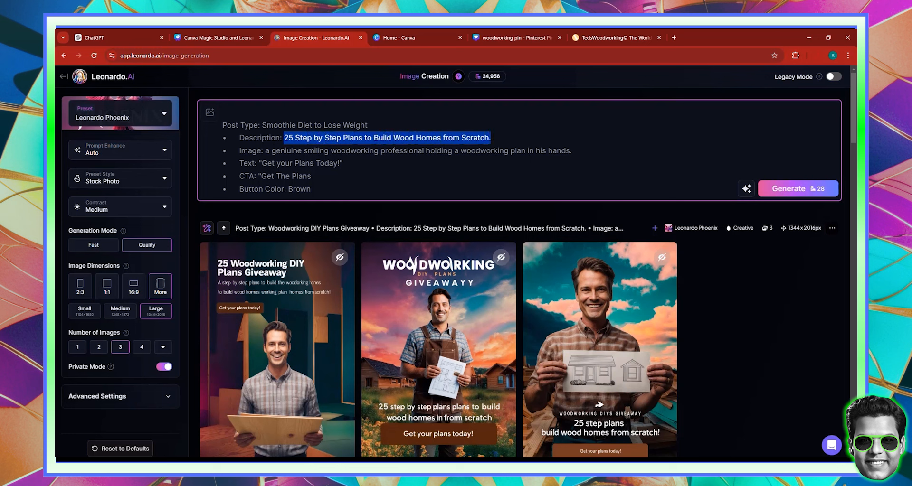
text(A)
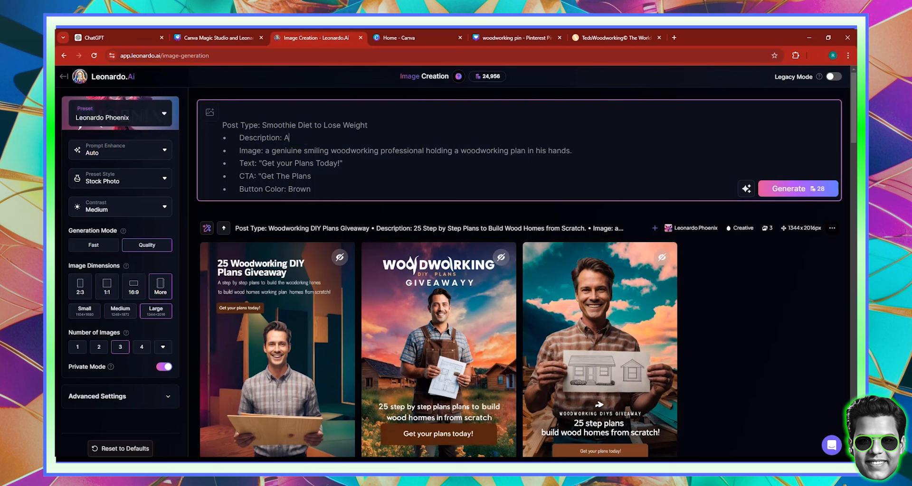
text( PMaking good delicious)
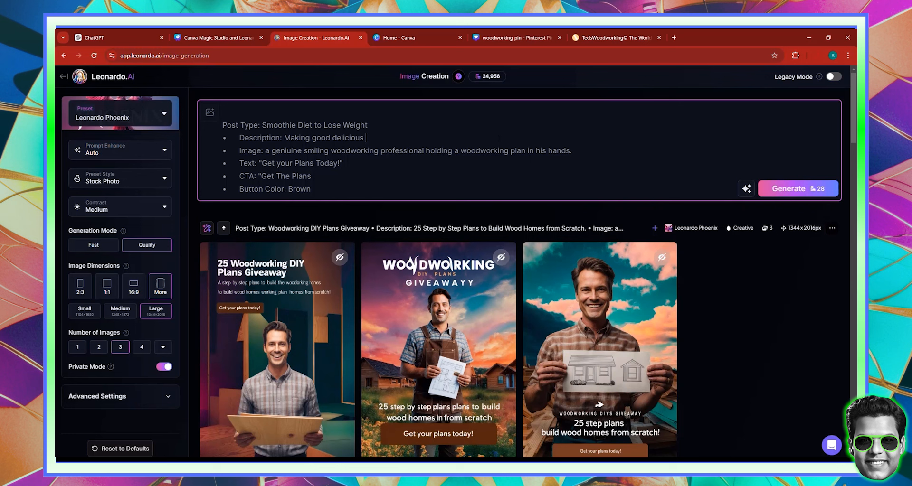
text(sweet smoothies at home)
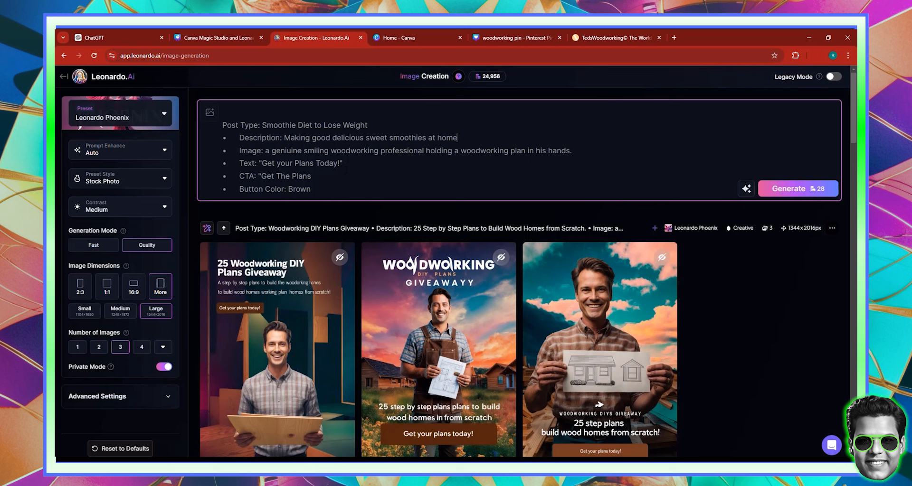
Reword the prompt's image line so the smiling subject is a "lady blending smoothies in the kitchen.".
double_click(354, 151)
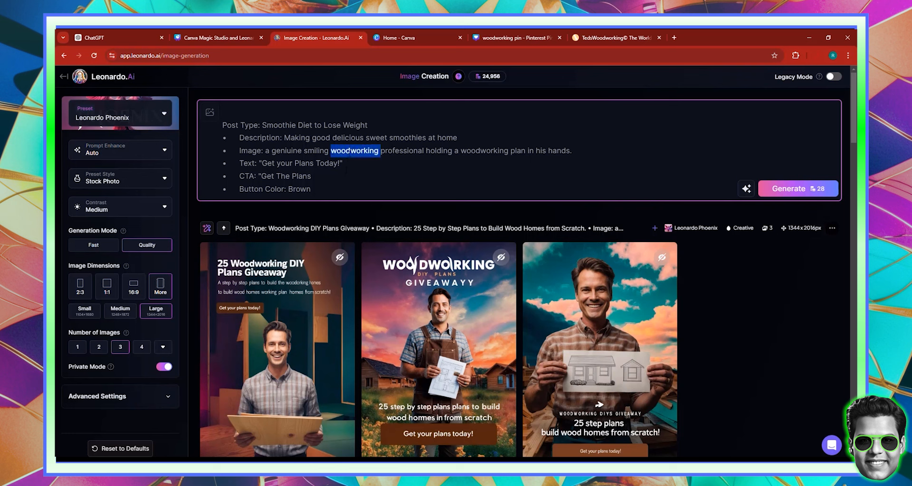
text(lady)
text(b)
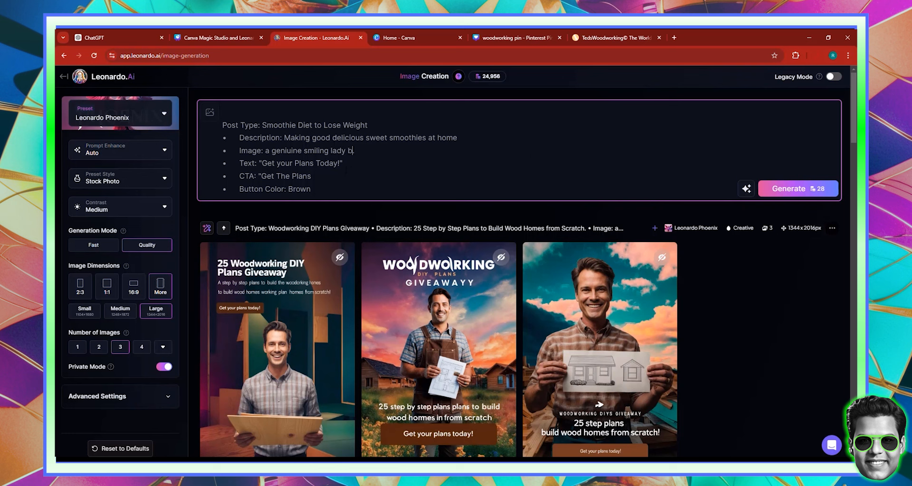
text(lending smoothies in the kitchen.)
Set the prompt's text to "Get Healthy with the 21 Day Smoothie Diet" and its CTA to "Get in Shape!".
drag(261, 163, 339, 163)
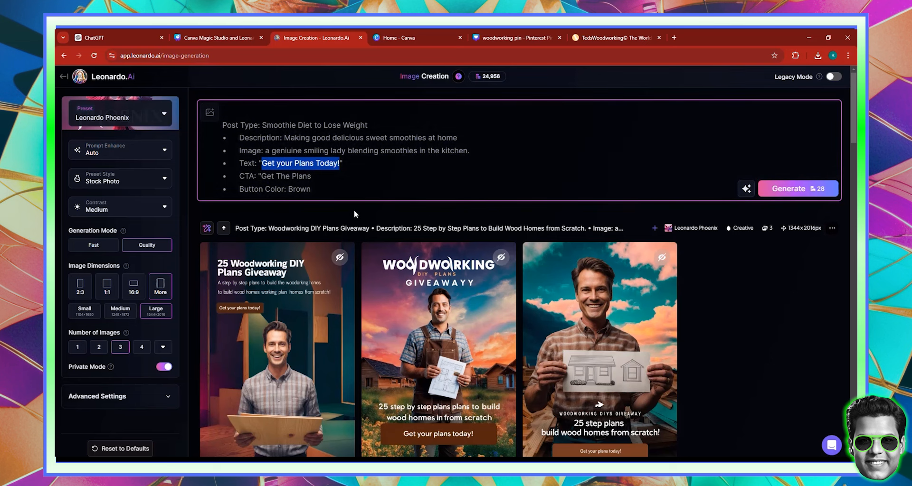
text(Get Healthy)
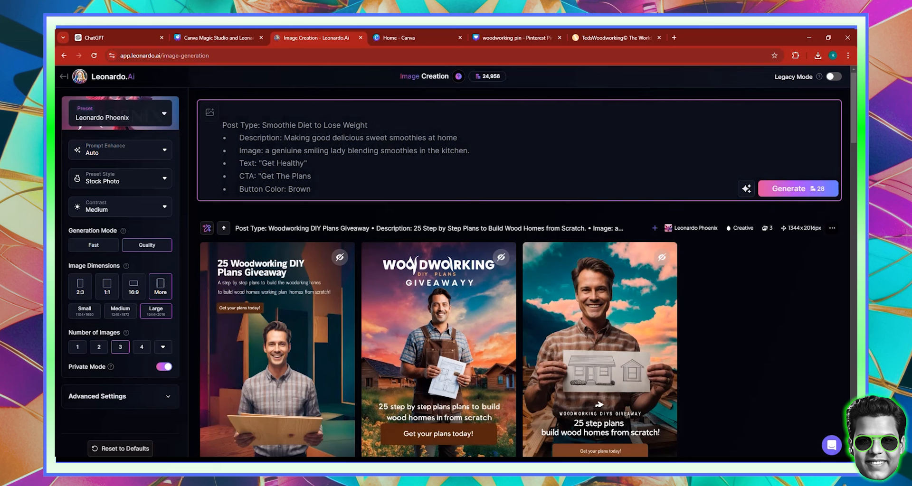
text( with the )
text(21 D)
text(ay Smoothie )
text(Diet)
drag(277, 176, 311, 176)
text(in Shape!)
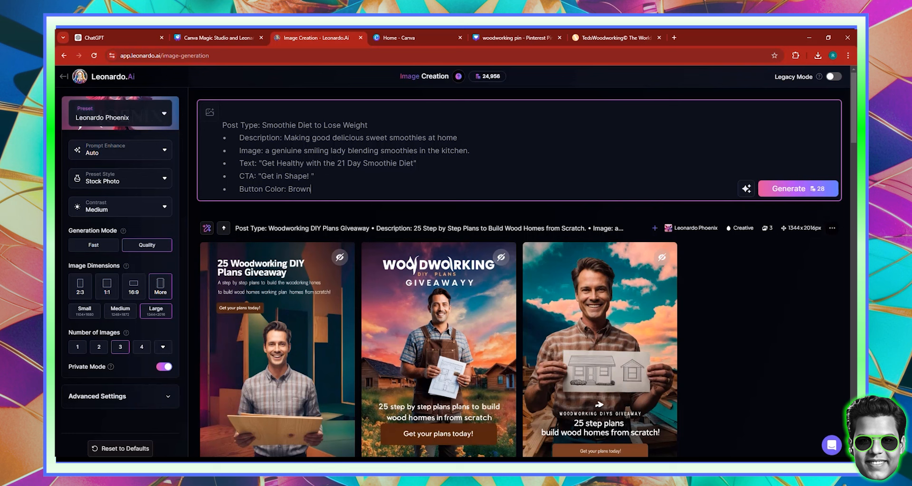
Set the button color to "Blue, Green, Red Gradient" and generate the images.
double_click(300, 189)
text(Blue, Green, O)
key(BackSpace)
text(Red Gradient)
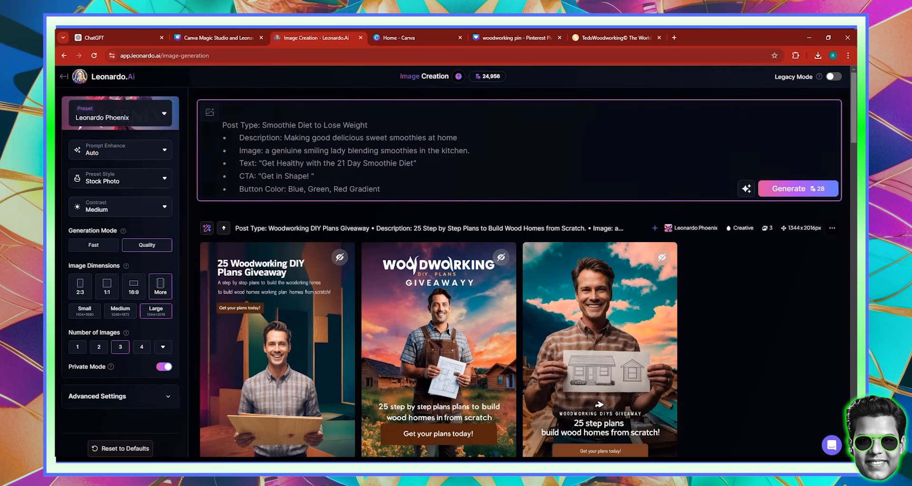
click(788, 189)
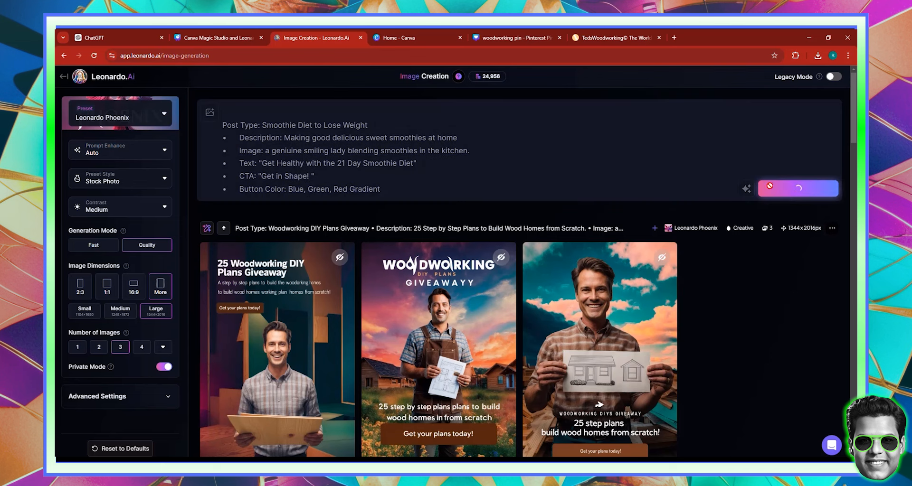
Switch to Canva, clear the woodworking page and rename the design "Smoothie Diet Pin".
click(551, 34)
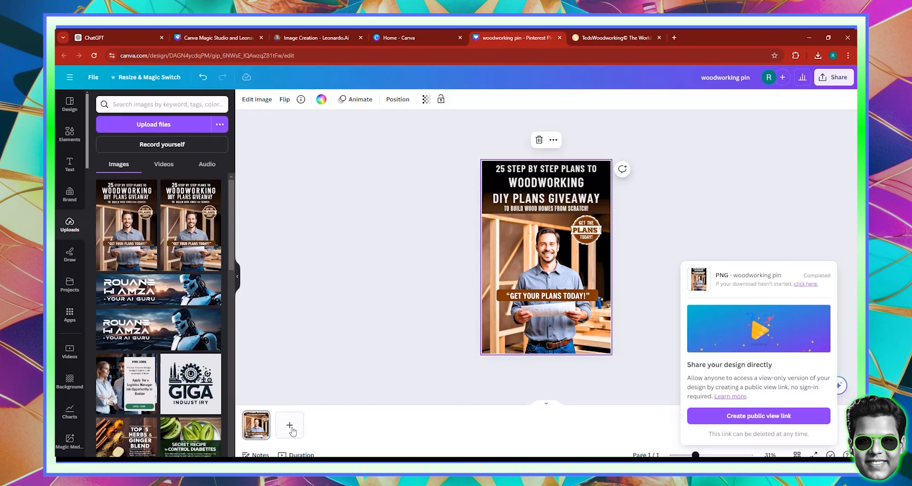
click(255, 425)
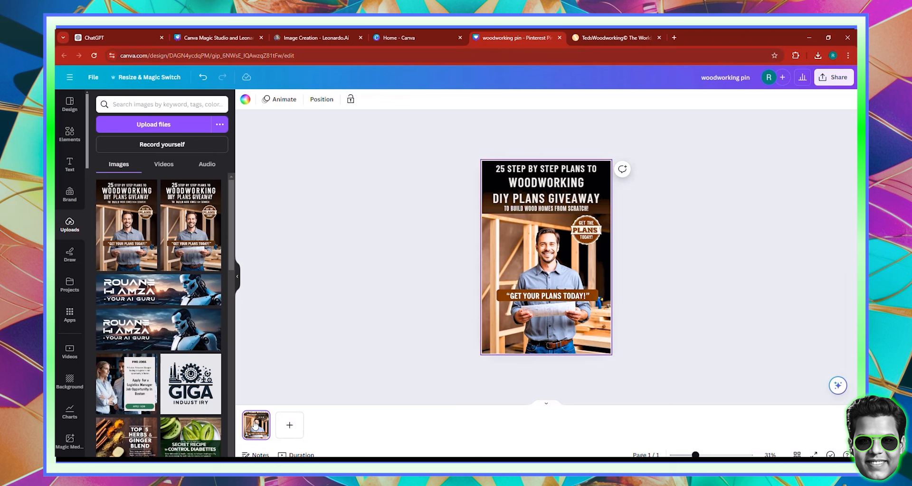
key(Delete)
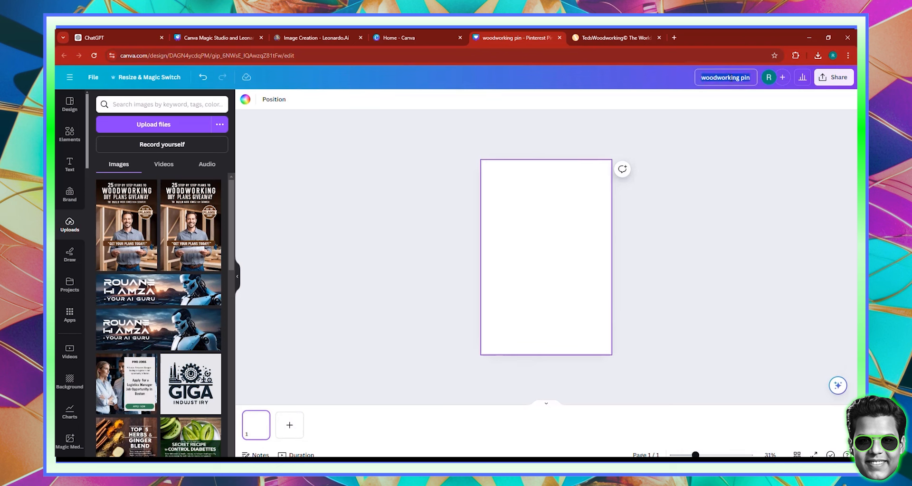
text(Sm)
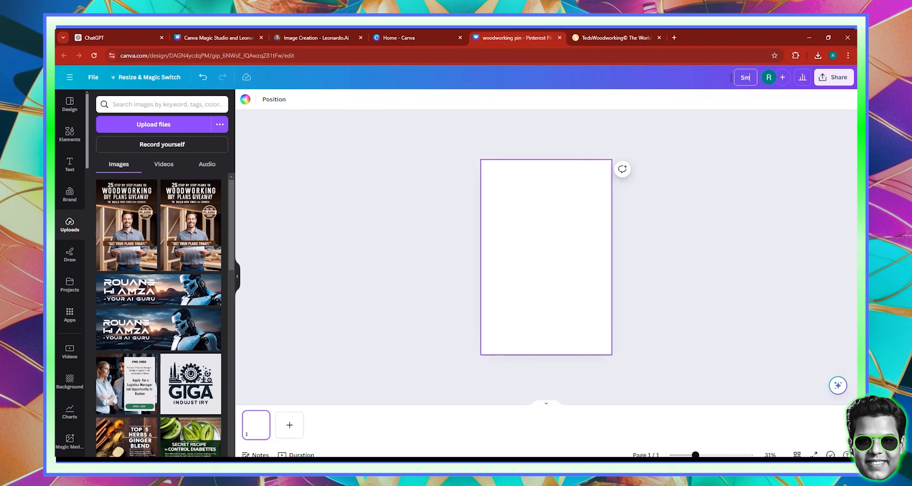
text(oothie Diet Pin)
click(747, 152)
Return to Leonardo.Ai and download the first smoothie image, with the heading "Get Healthy with 21 day Smoothie Diet".
click(316, 38)
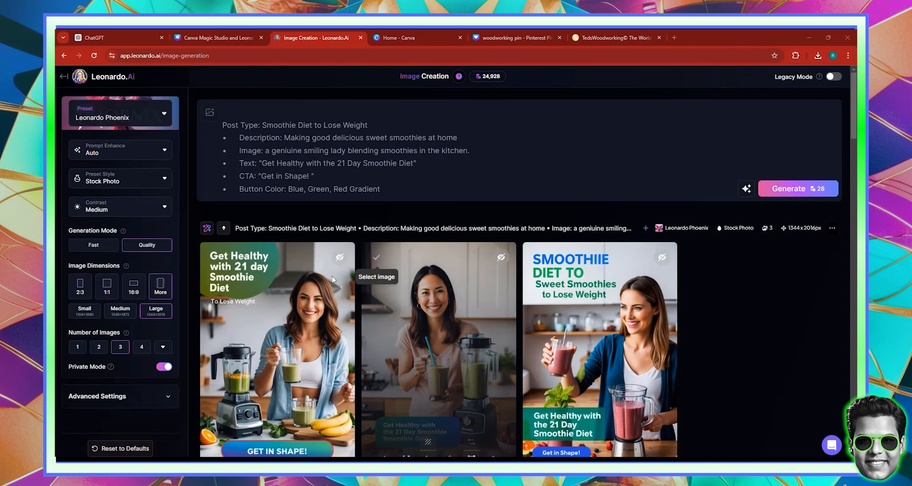
scroll(769, 310, down, 2)
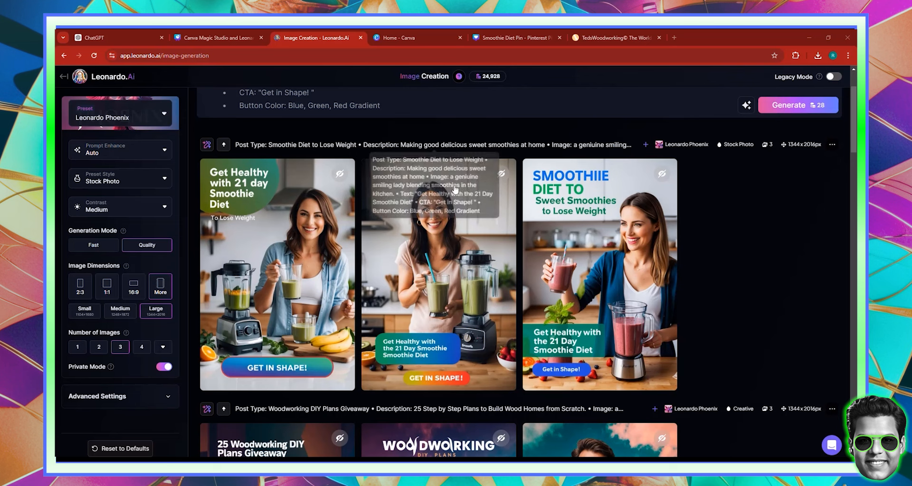
mouse_move(624, 227)
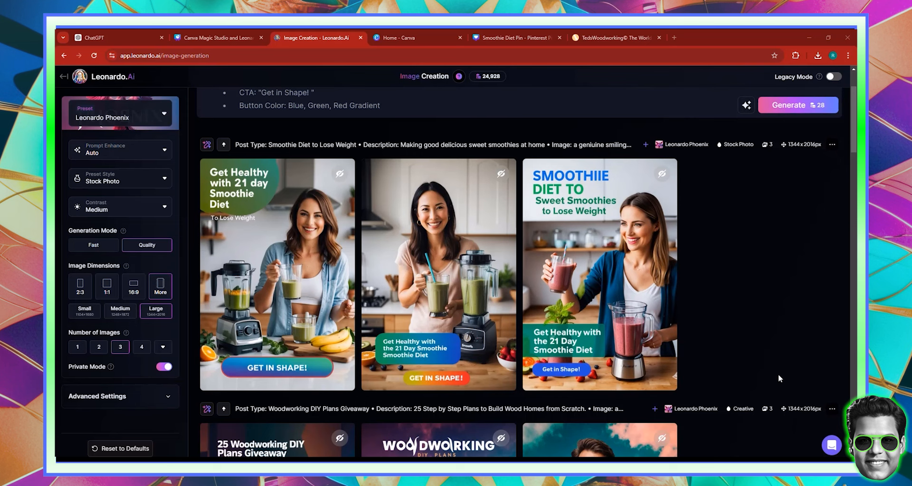
mouse_move(271, 323)
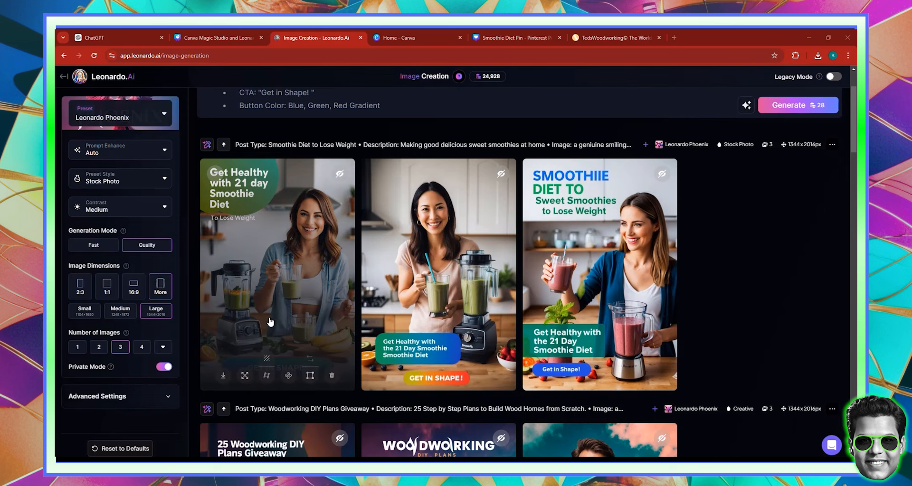
click(223, 378)
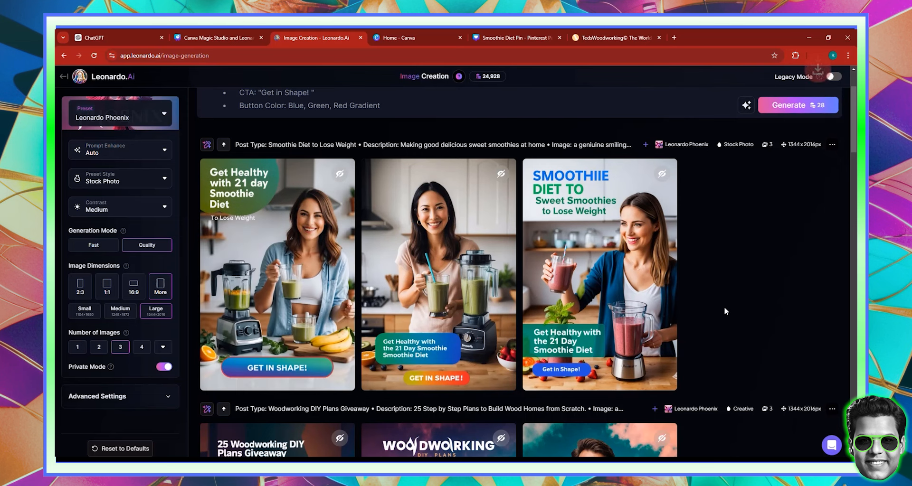
Switch to Canva, add the downloaded smoothie image to the blank page and set it as the background.
click(515, 38)
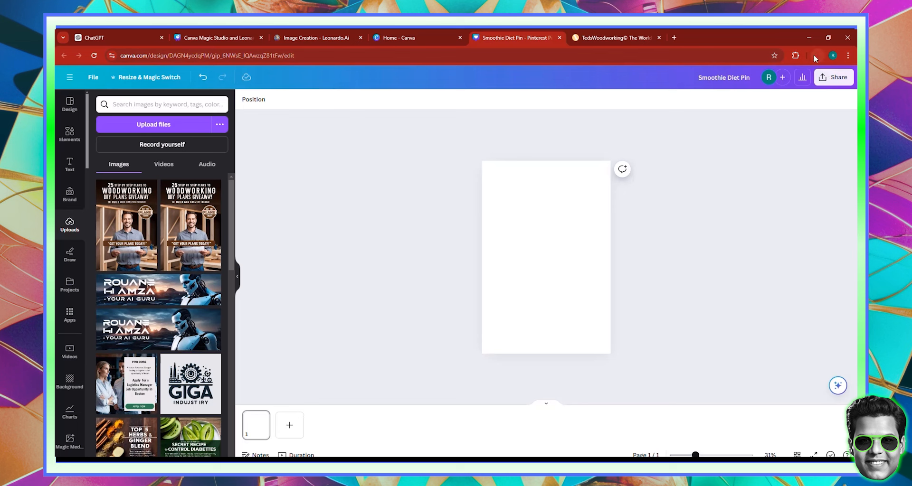
drag(739, 101, 176, 255)
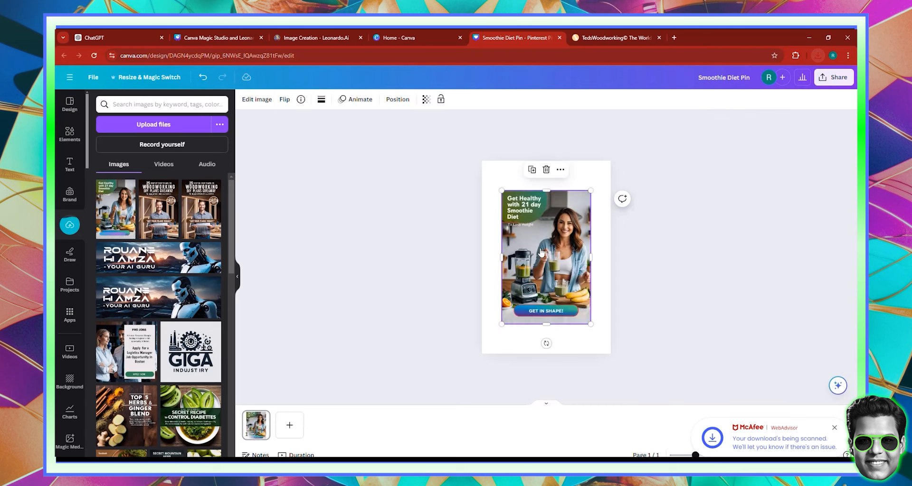
right_click(541, 233)
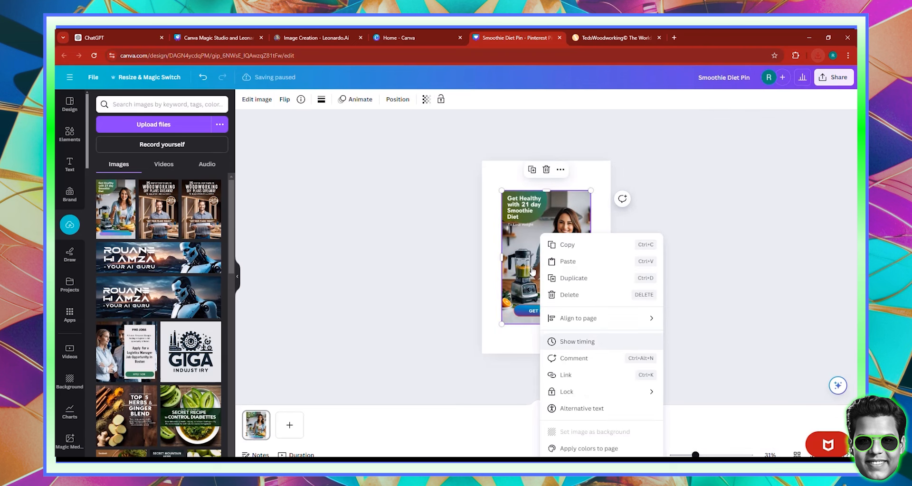
click(532, 269)
right_click(517, 267)
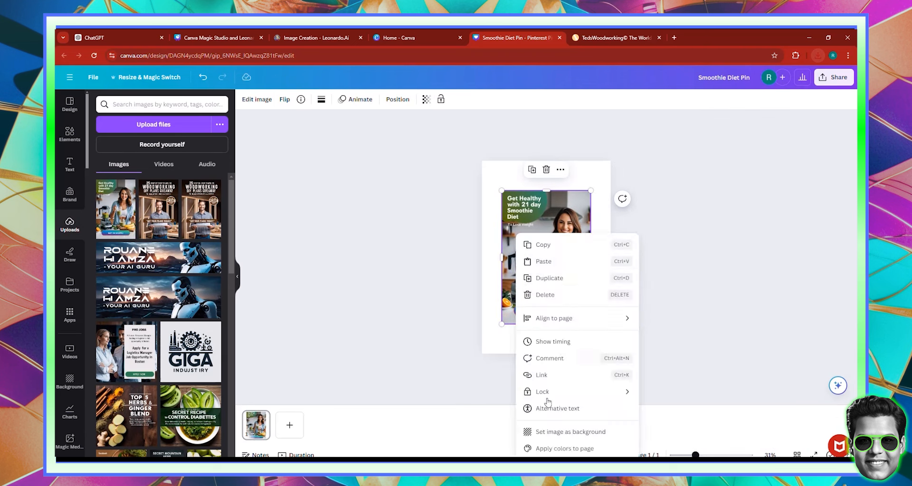
click(548, 429)
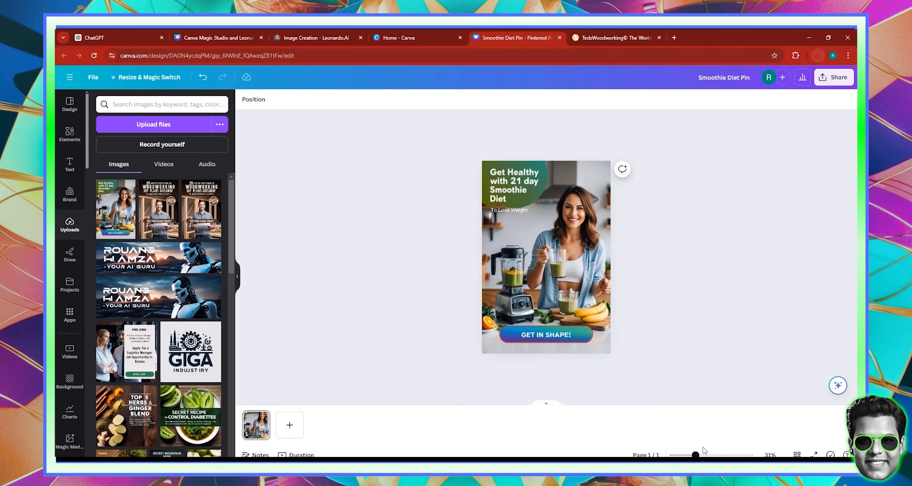
Inspect the smoothie background image up close and apply automatic color adjustment to the whole image.
drag(695, 455, 718, 455)
scroll(605, 336, down, 4)
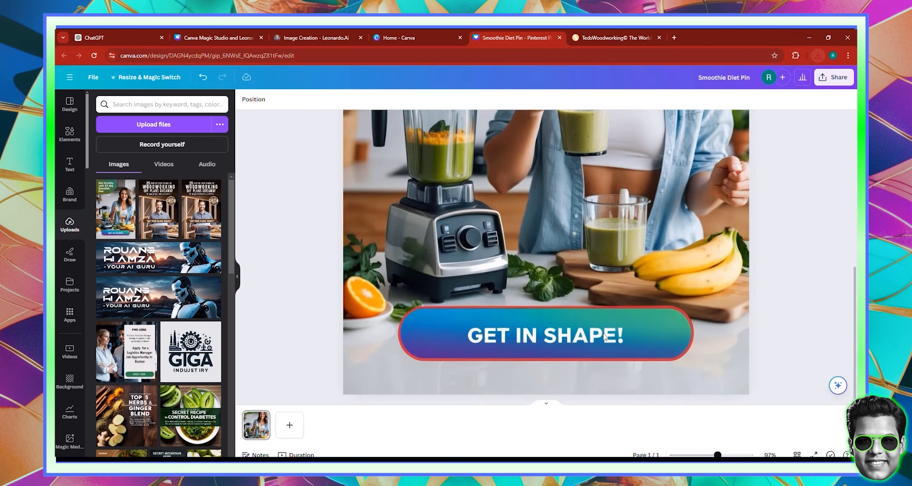
scroll(604, 336, up, 5)
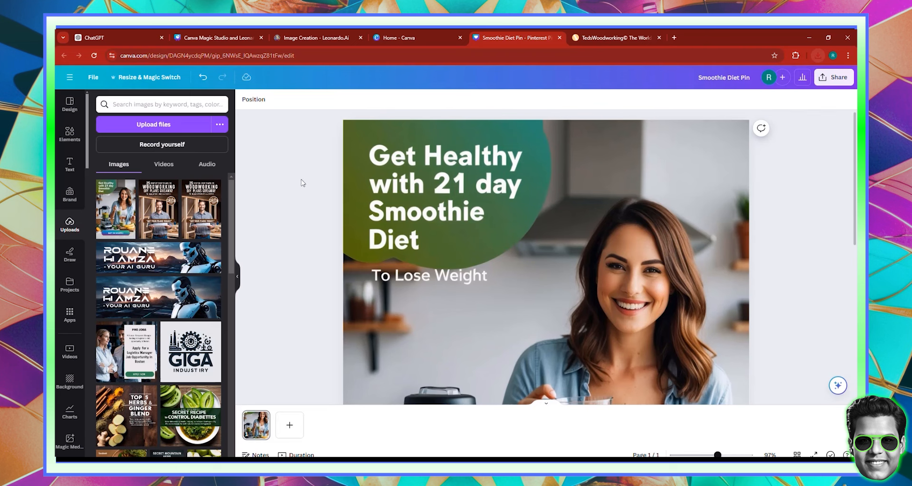
click(409, 185)
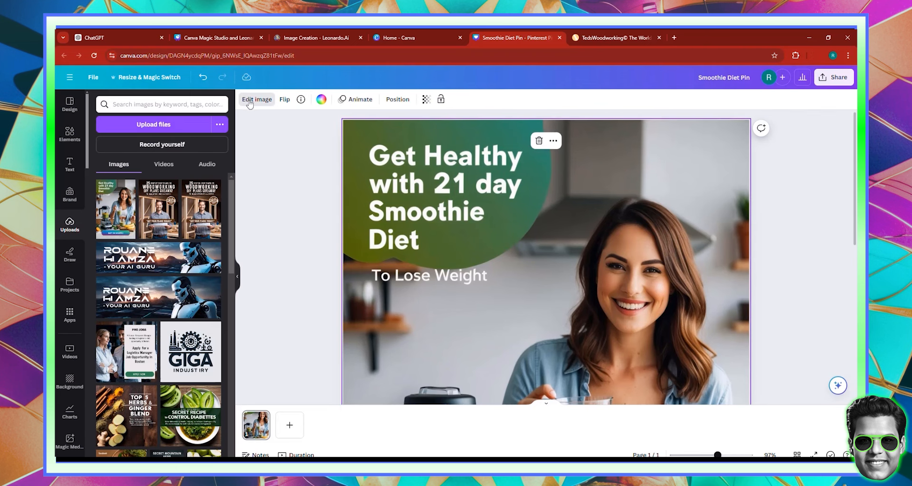
click(162, 105)
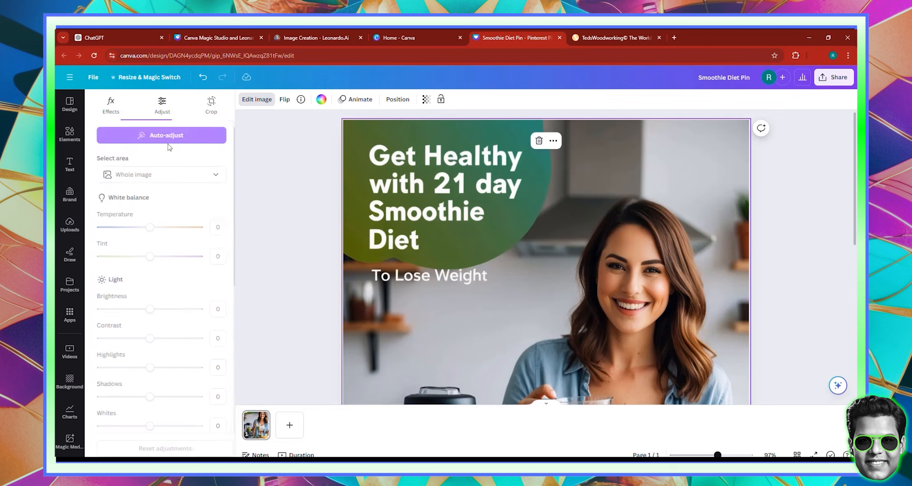
click(161, 136)
Soften the background image's texture by setting both its sharpness and clarity to -18.
scroll(157, 295, down, 5)
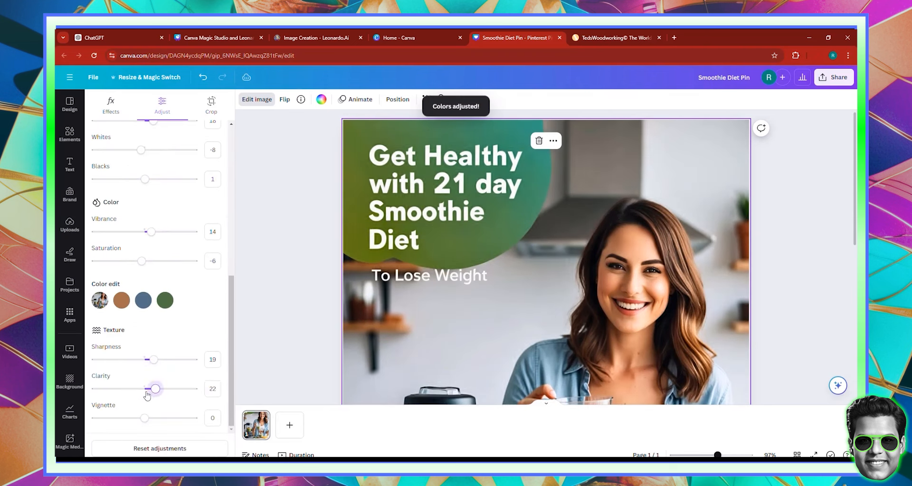
drag(144, 390, 138, 389)
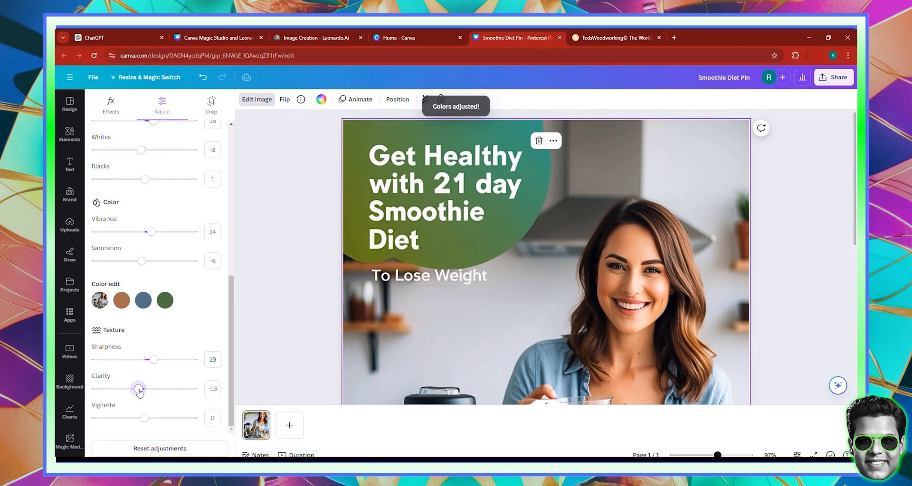
drag(141, 360, 137, 361)
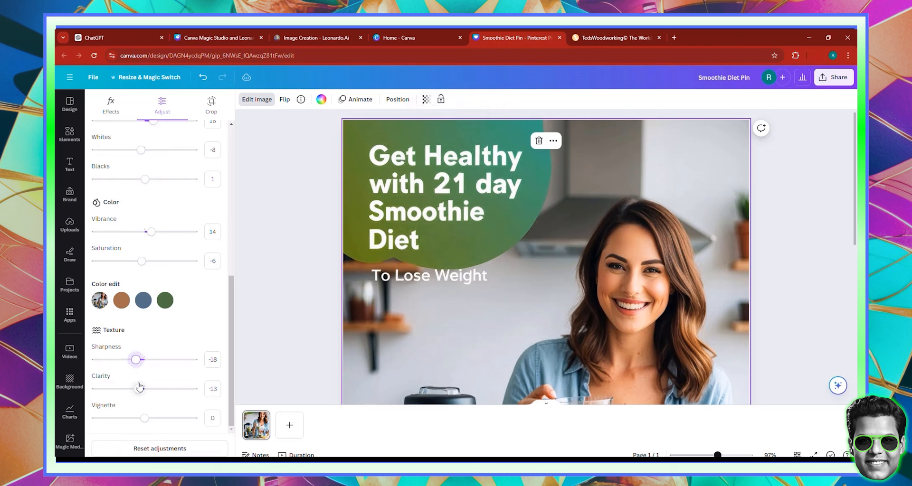
drag(138, 389, 136, 390)
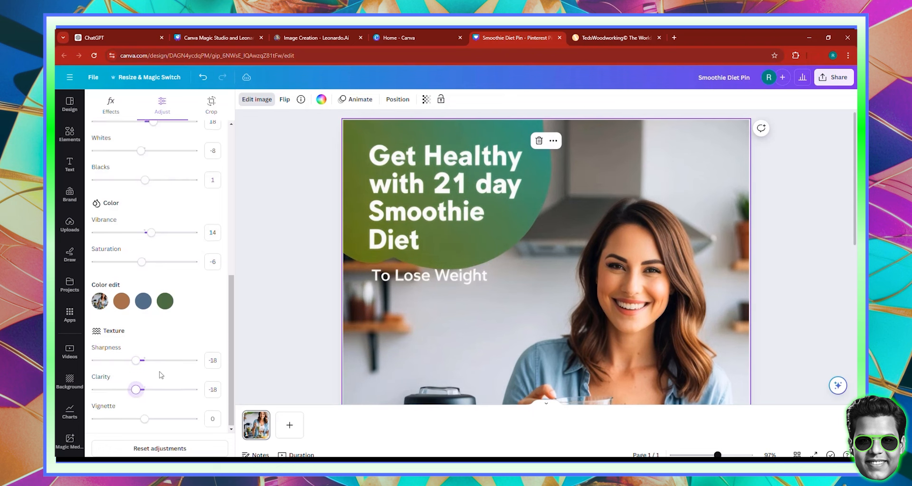
Boost the background image's colors by setting its saturation to 19 and vibrance to 28.
scroll(160, 374, up, 1)
click(154, 303)
click(158, 274)
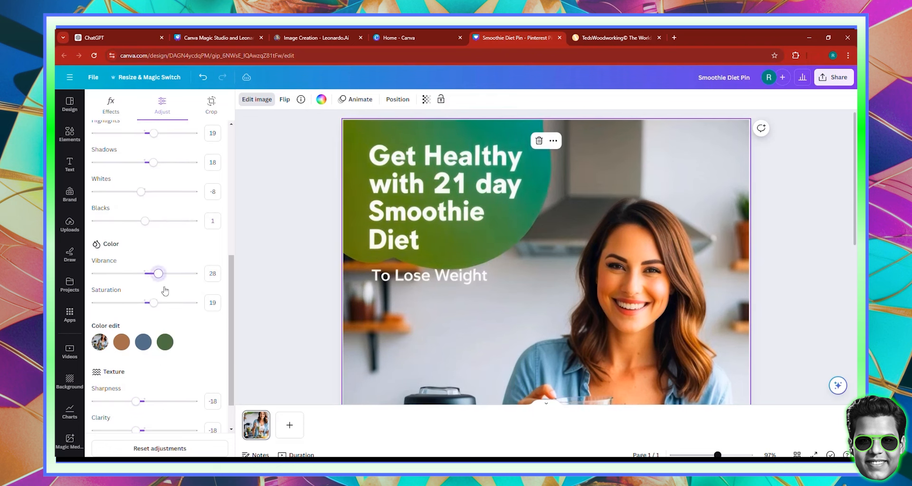
Set the background image's blacks to 15, lower its contrast slightly, and finish editing the image.
scroll(159, 285, up, 2)
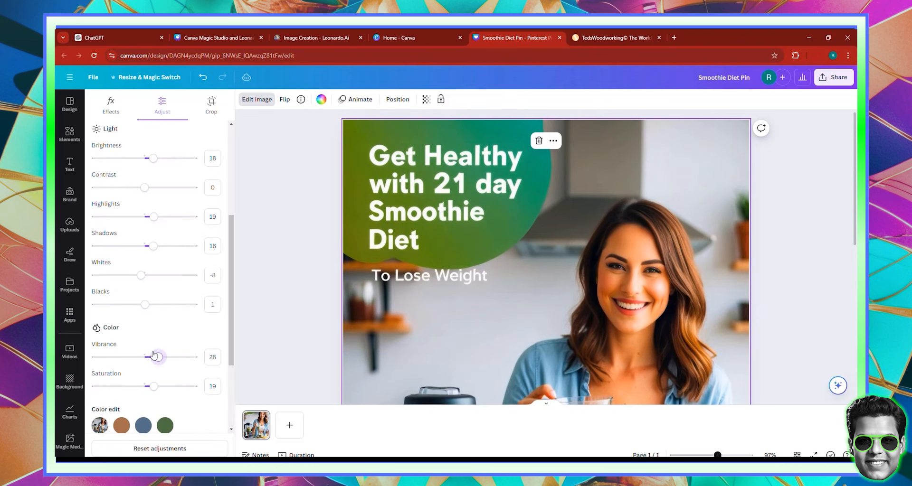
click(152, 304)
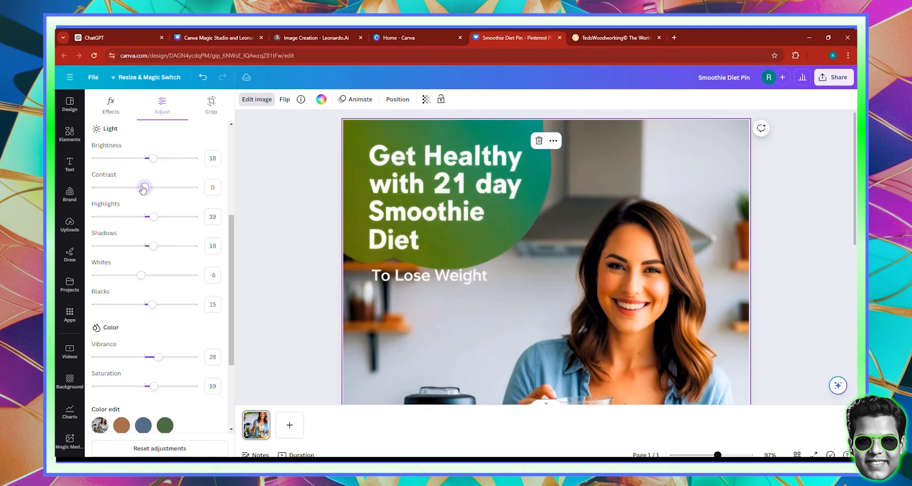
drag(144, 187, 138, 187)
click(697, 454)
key(Escape)
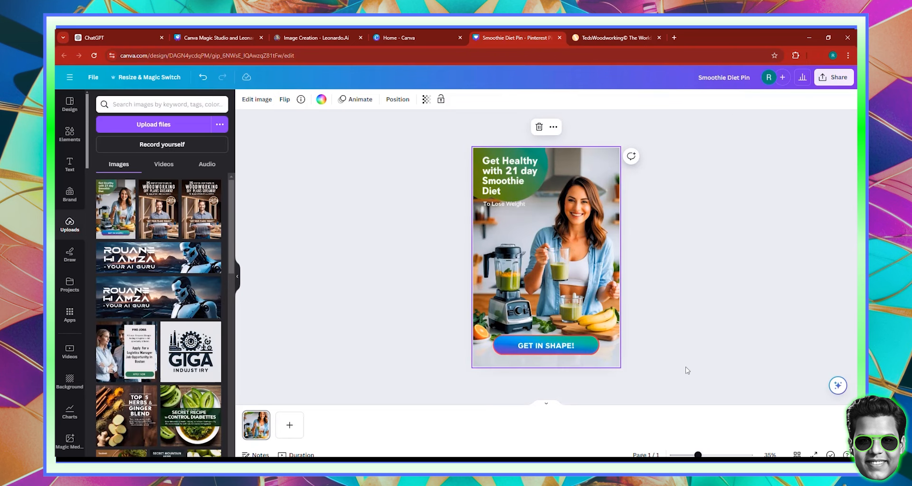
Download the smoothie diet pin as a PNG at size 1 (1,000 × 1,500 px).
click(834, 77)
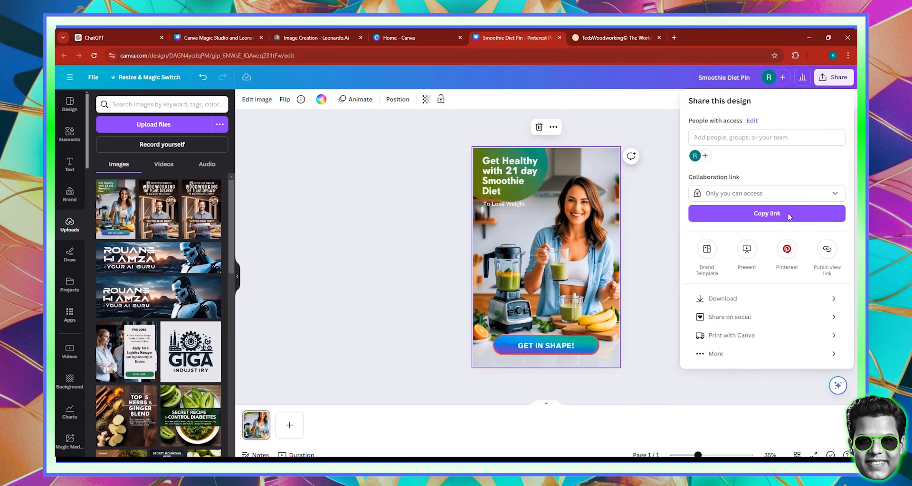
click(735, 306)
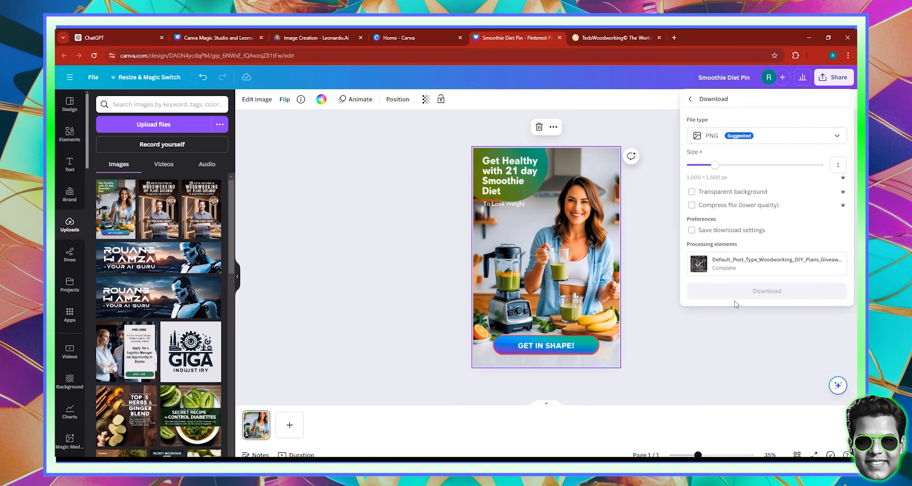
click(751, 251)
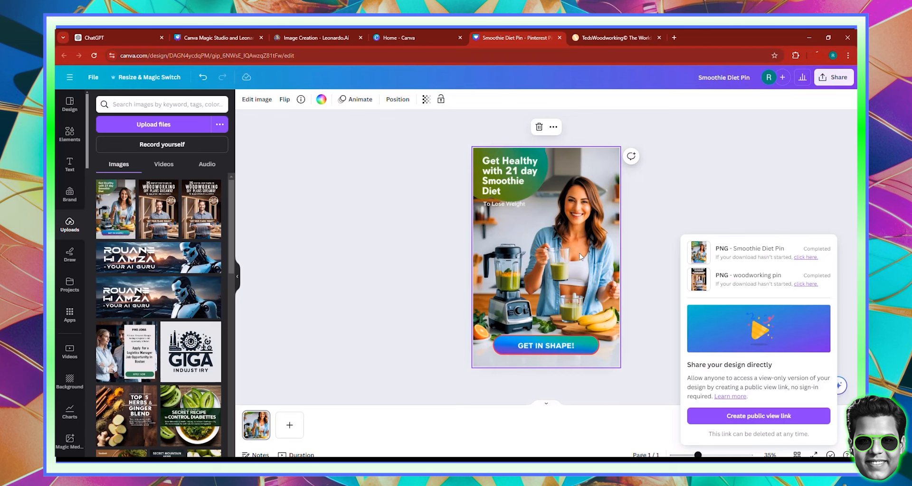
click(644, 209)
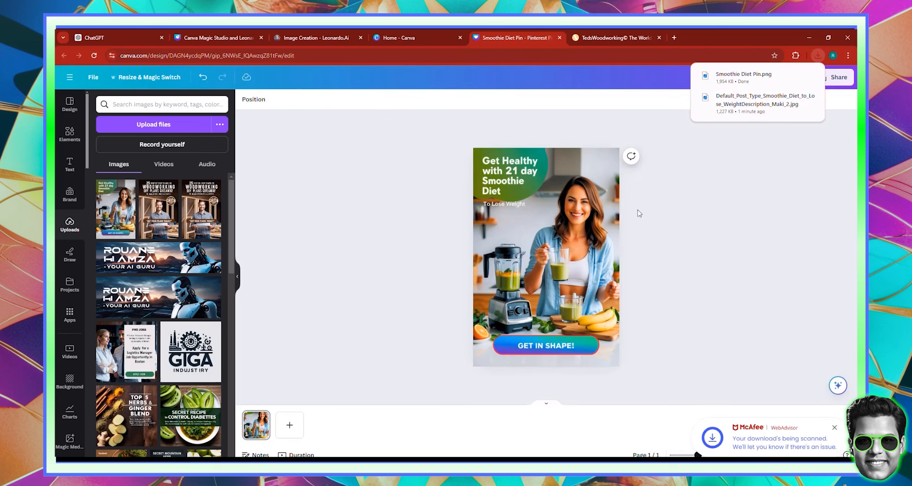